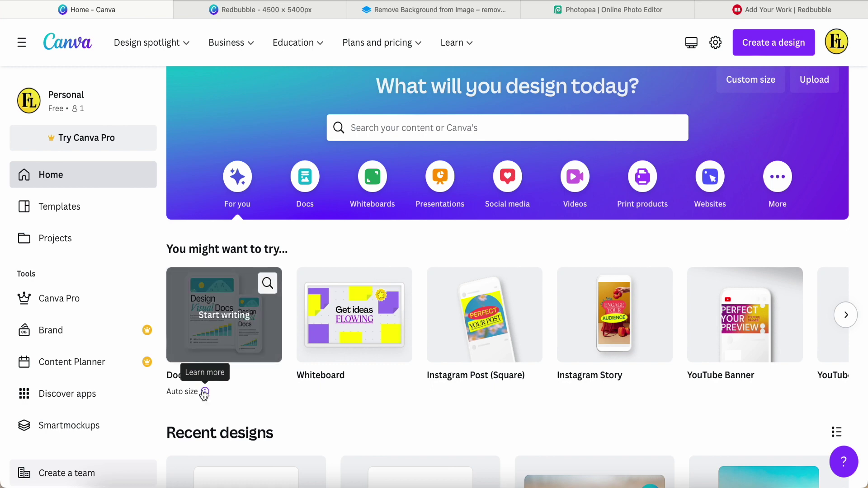
Look over the Doc design details and the Redbubble upload page, then return to Canva home
click(204, 394)
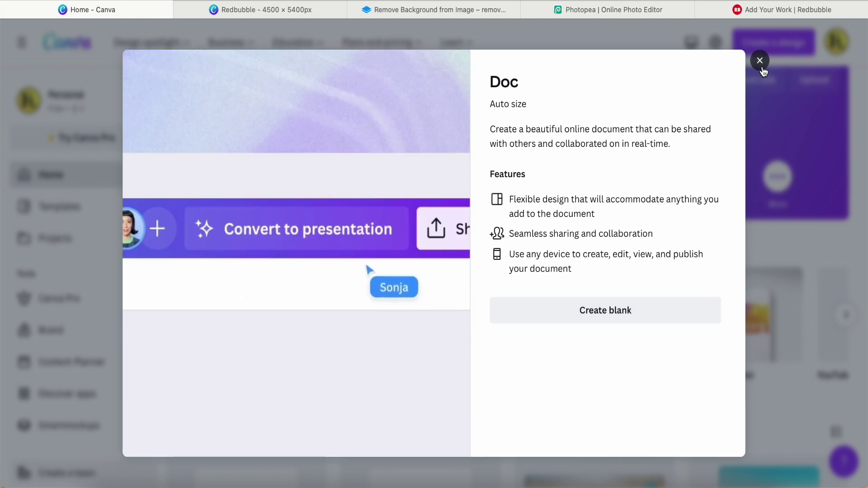
click(761, 63)
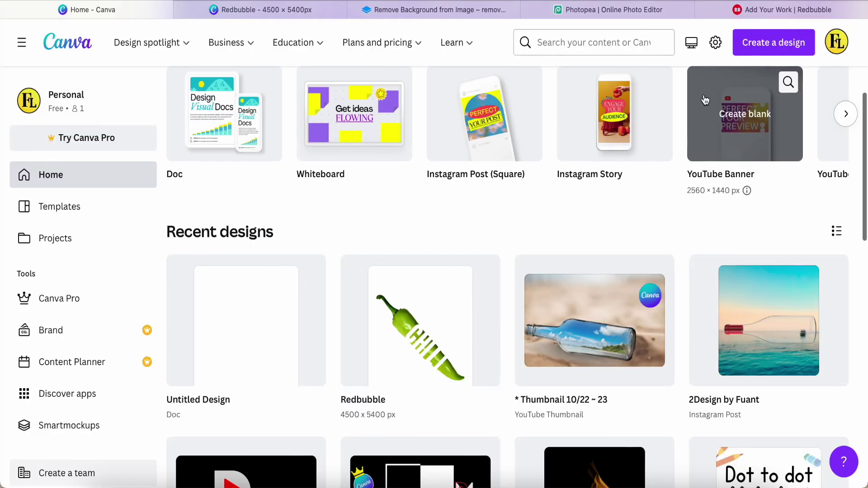
scroll(444, 231, up, 2)
scroll(444, 232, up, 2)
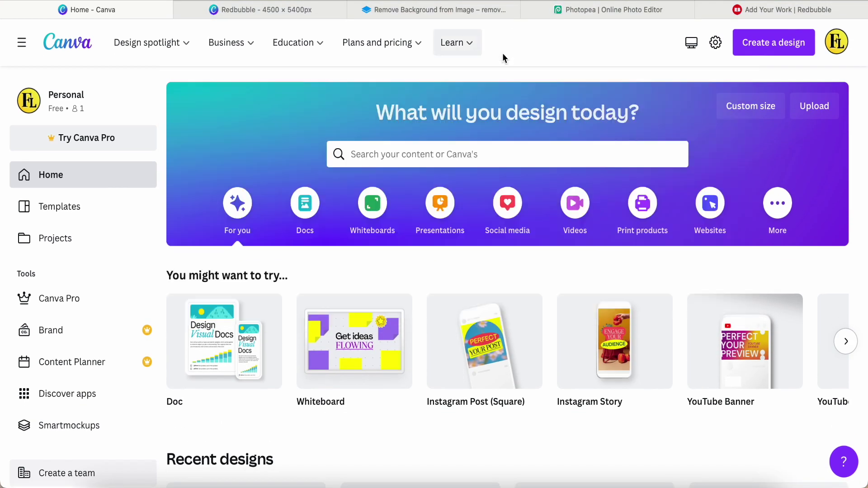
click(746, 13)
scroll(131, 152, up, 1)
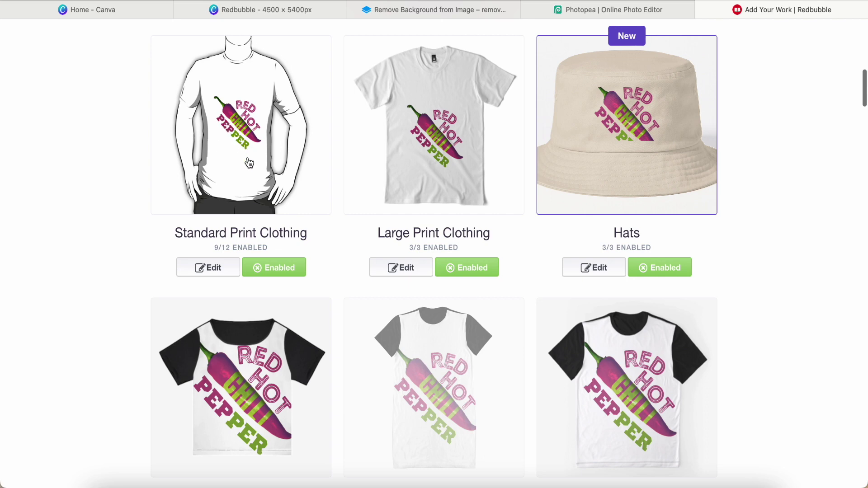
click(126, 13)
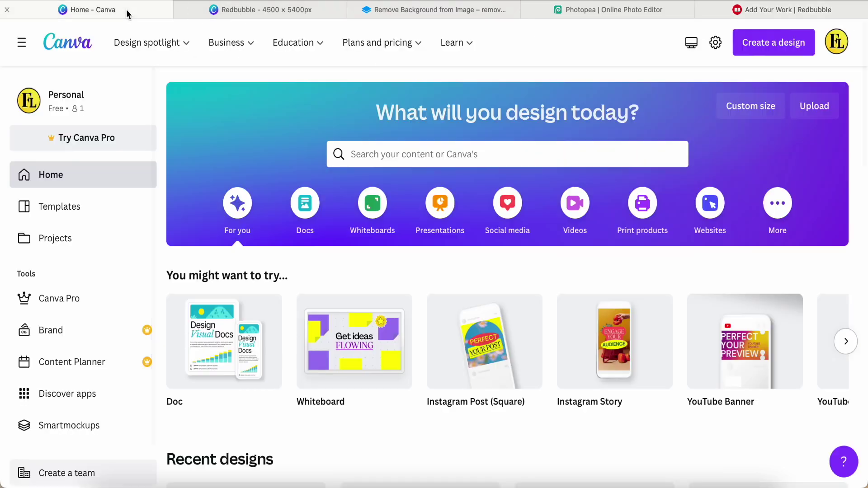
Enter a 4500 × 5400 px custom size, then switch to the existing Redbubble design
click(745, 111)
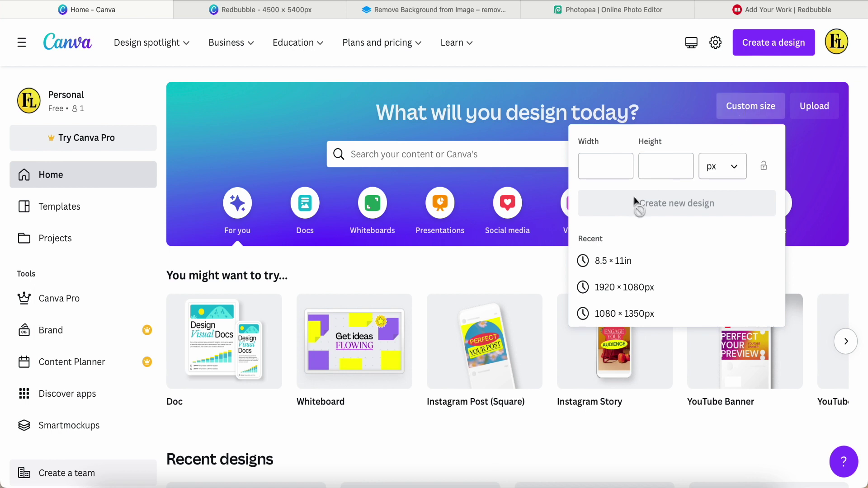
click(600, 167)
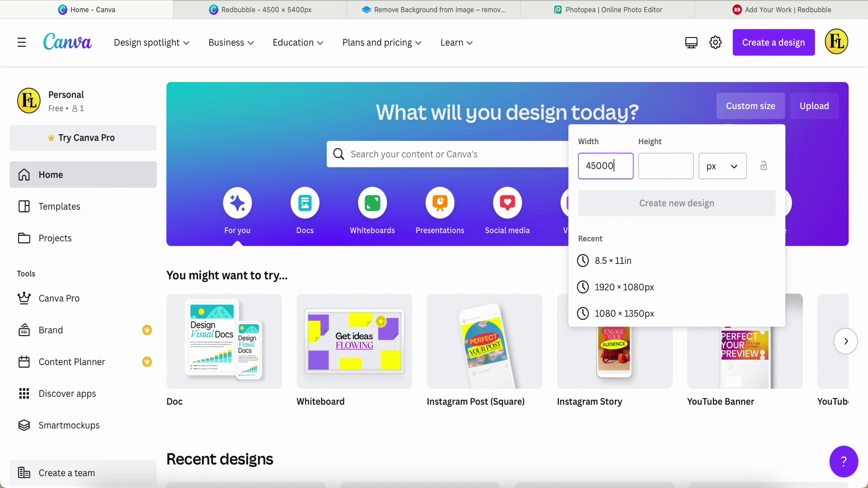
text(4500)
click(671, 167)
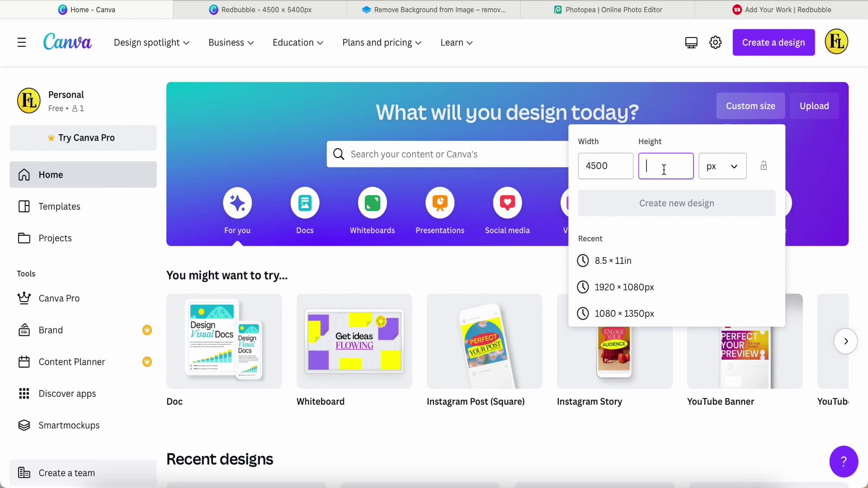
text(5400)
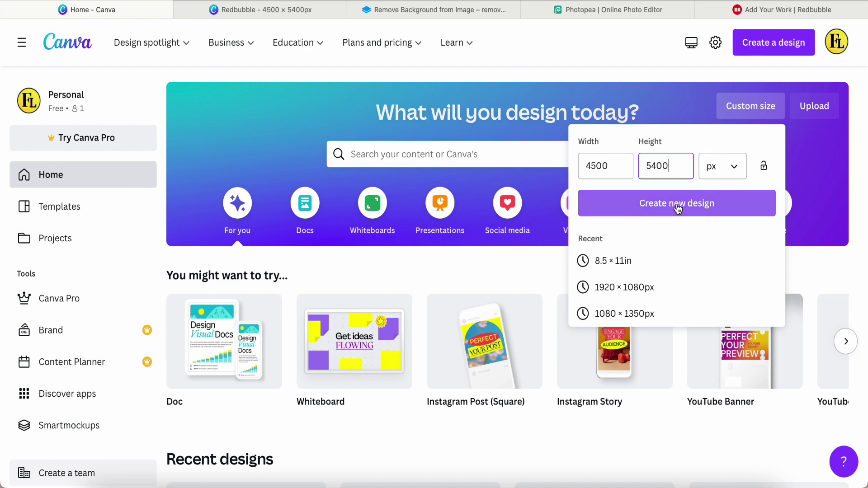
click(292, 17)
Dismiss the download panel, add a blank page and move it ahead of the pepper page
click(634, 168)
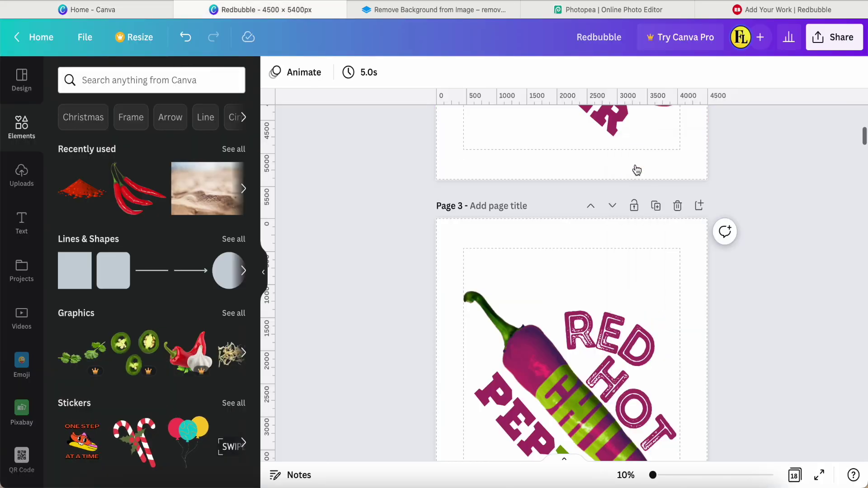
scroll(369, 237, down, 3)
scroll(369, 241, down, 1)
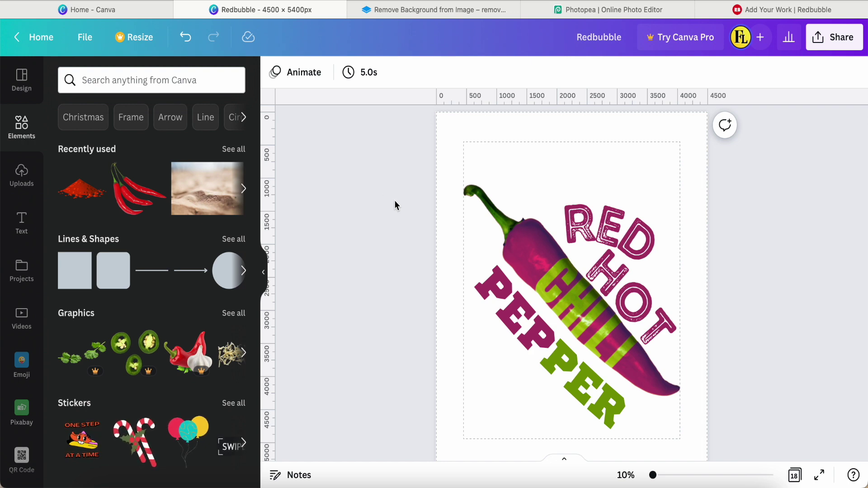
scroll(374, 242, up, 5)
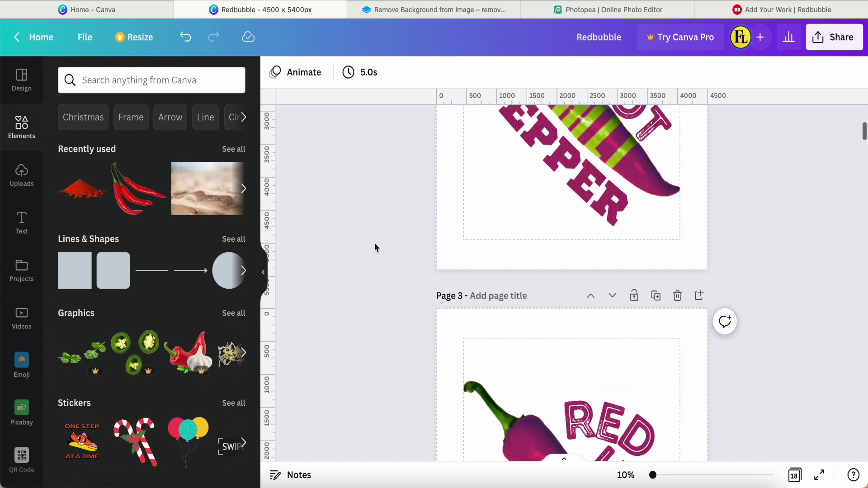
scroll(374, 243, up, 5)
scroll(375, 243, up, 5)
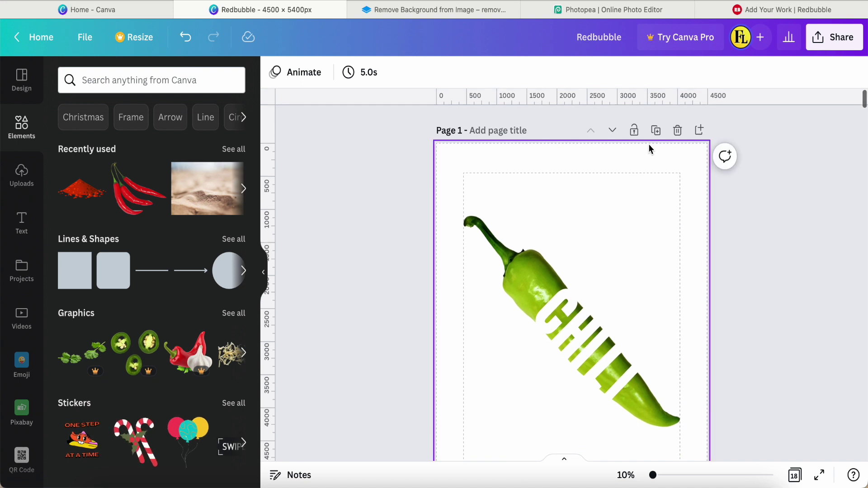
scroll(589, 249, down, 1)
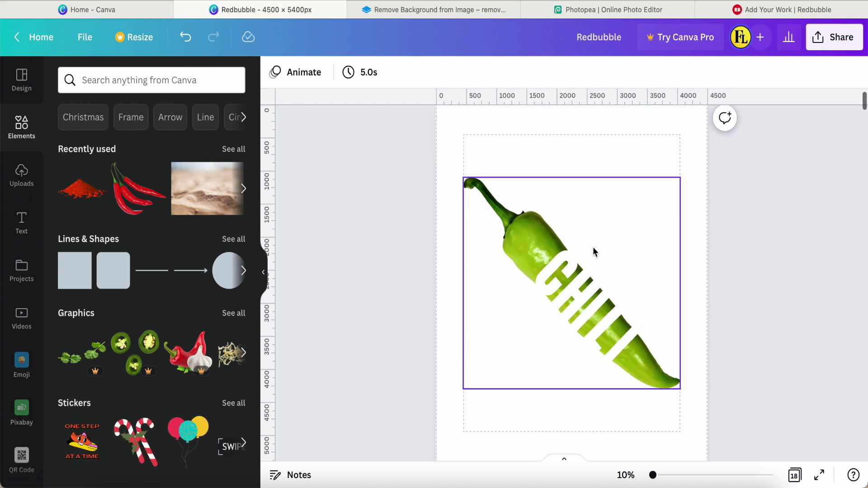
scroll(666, 120, up, 1)
click(700, 135)
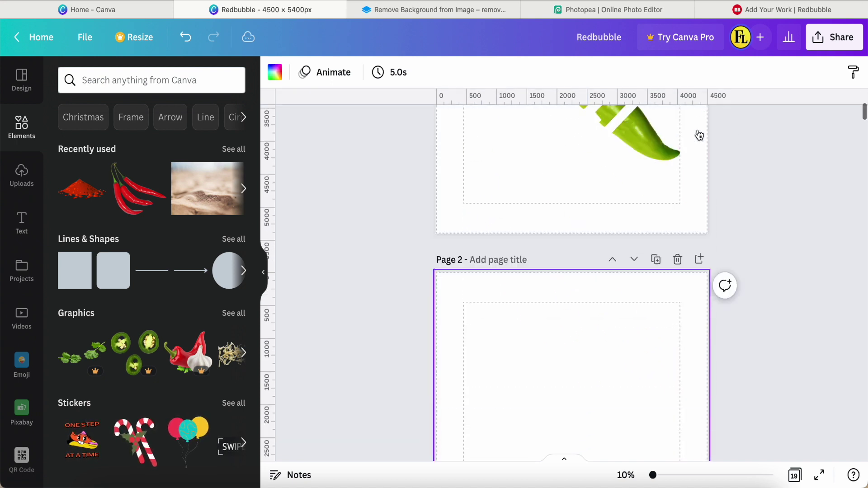
click(613, 130)
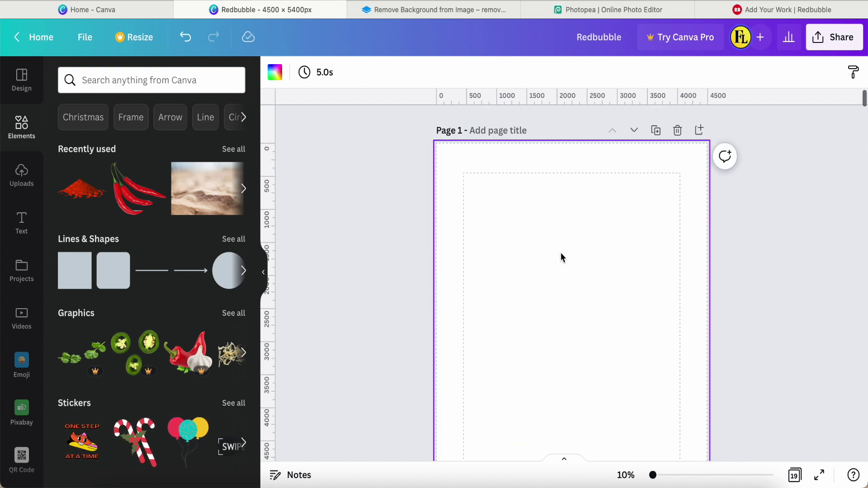
Search Elements photos for 'green chili' and place the bright green chili photo
click(118, 81)
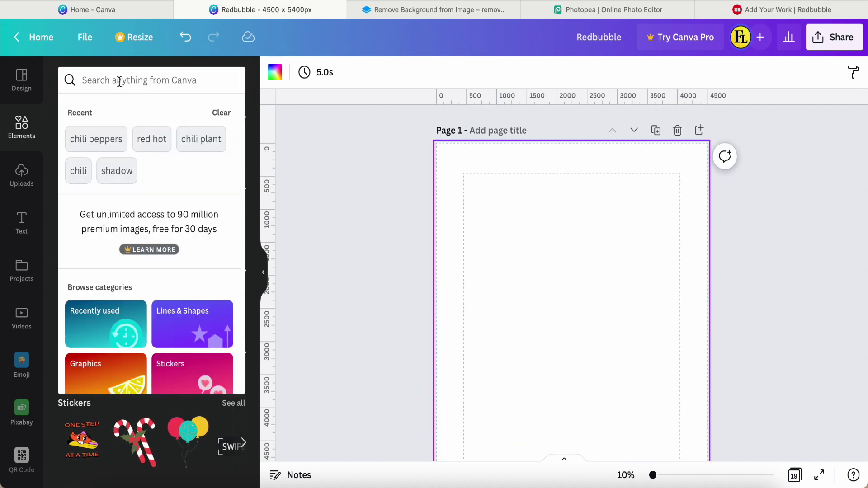
text(gr)
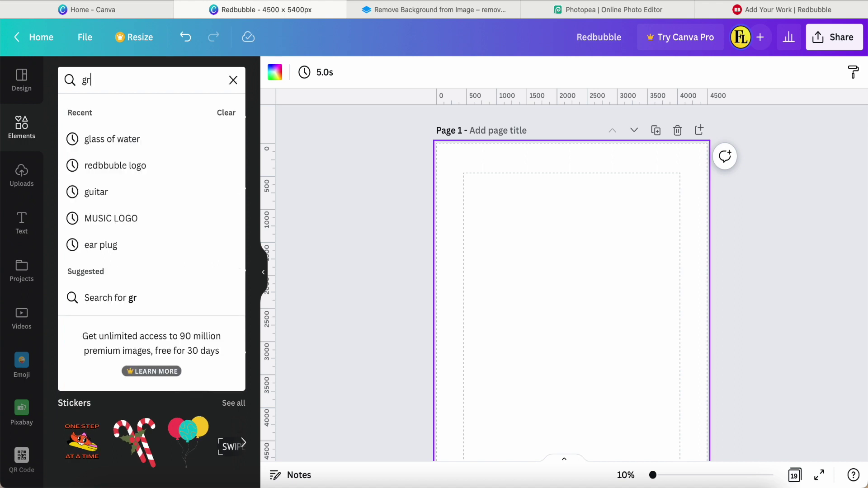
text(een )
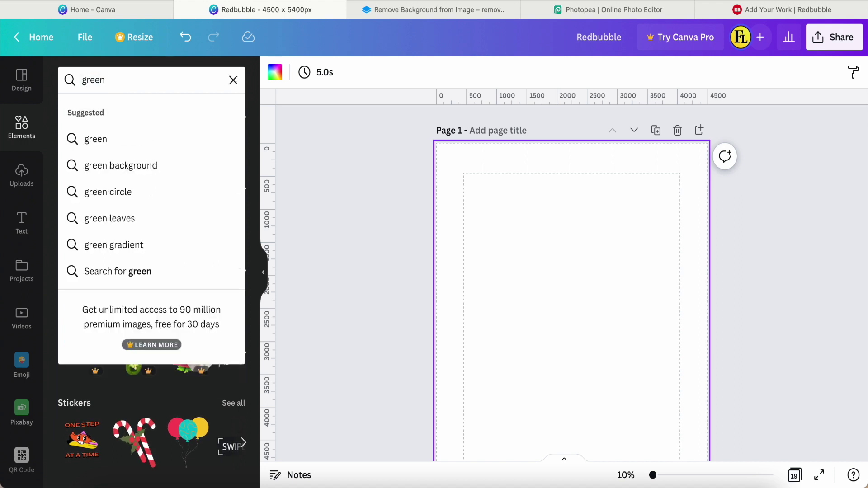
text(chill)
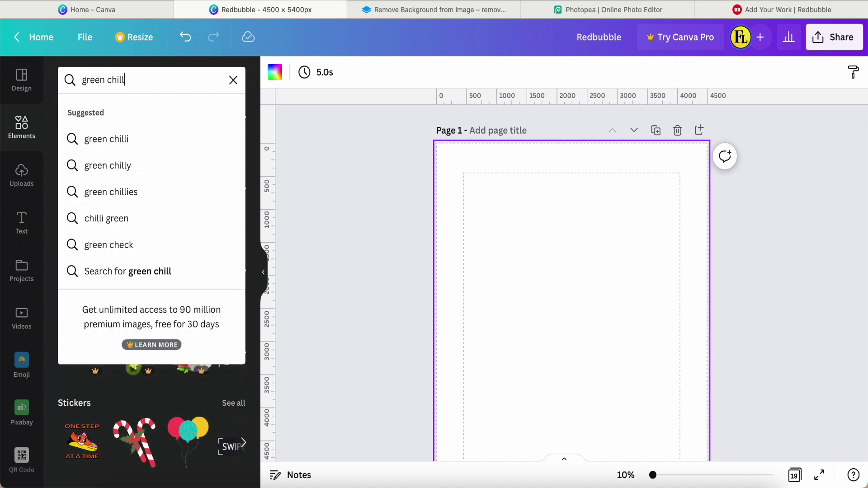
key(BackSpace)
text(i)
key(Return)
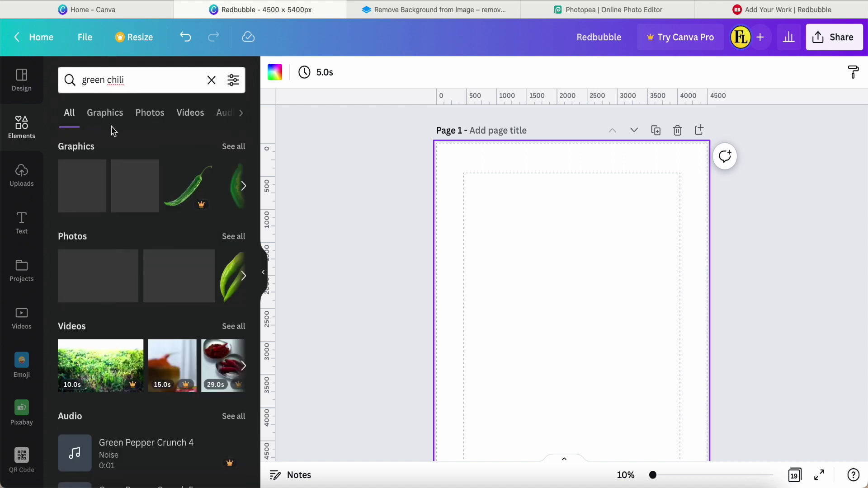
click(150, 112)
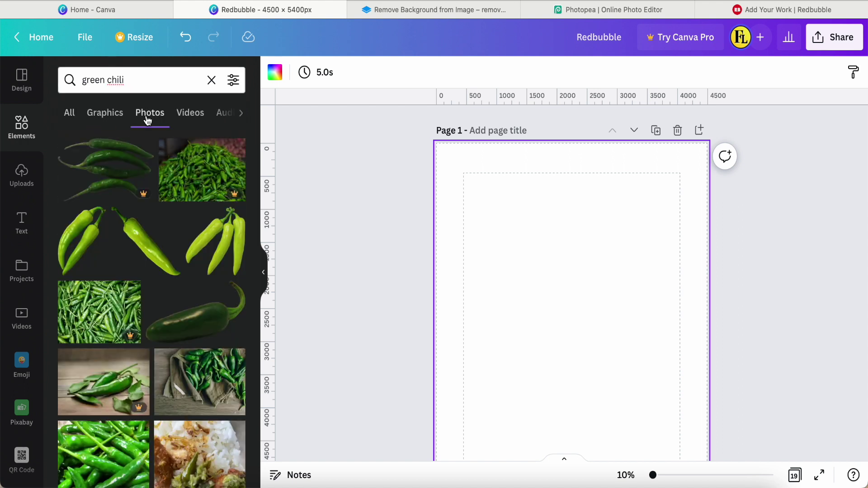
click(141, 247)
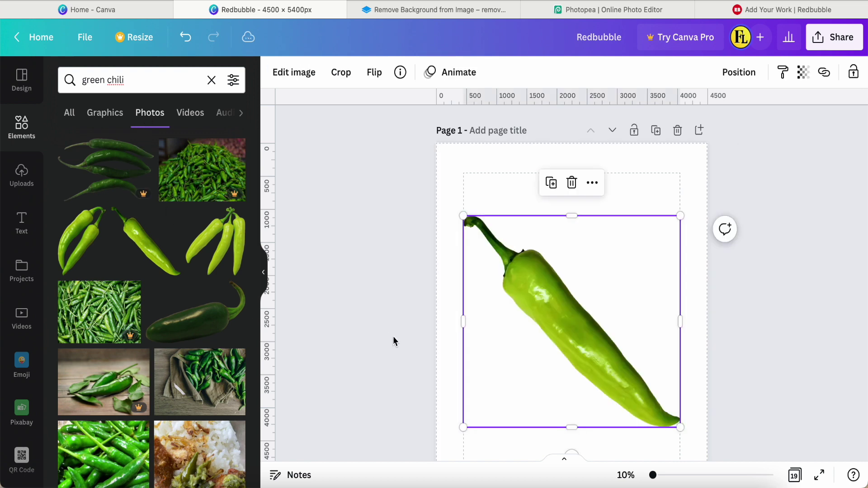
click(437, 321)
scroll(475, 313, down, 1)
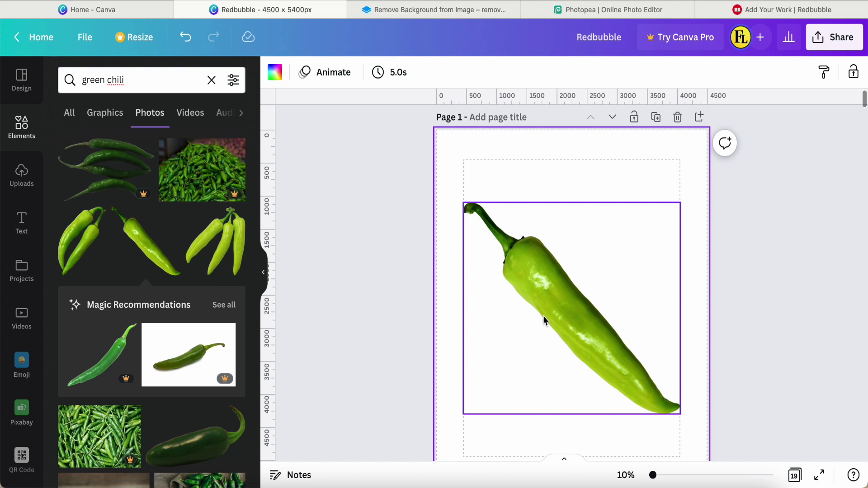
Add a heading text box and clear its placeholder text for the letter C
click(20, 229)
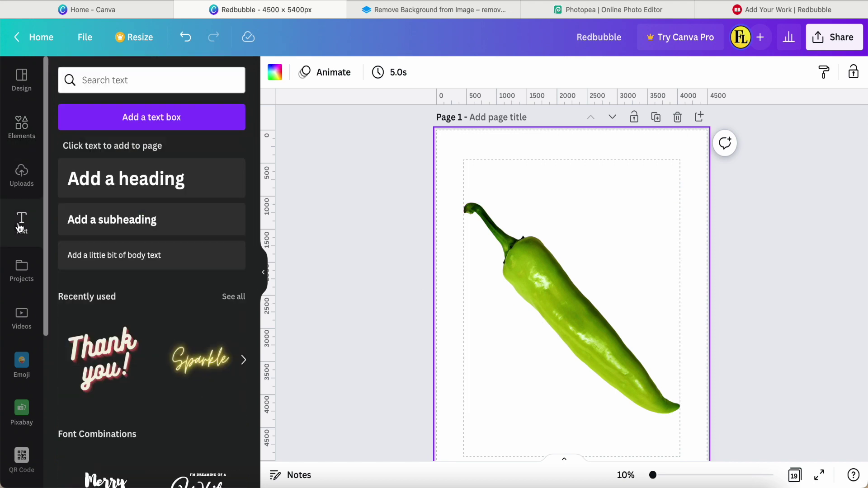
click(122, 188)
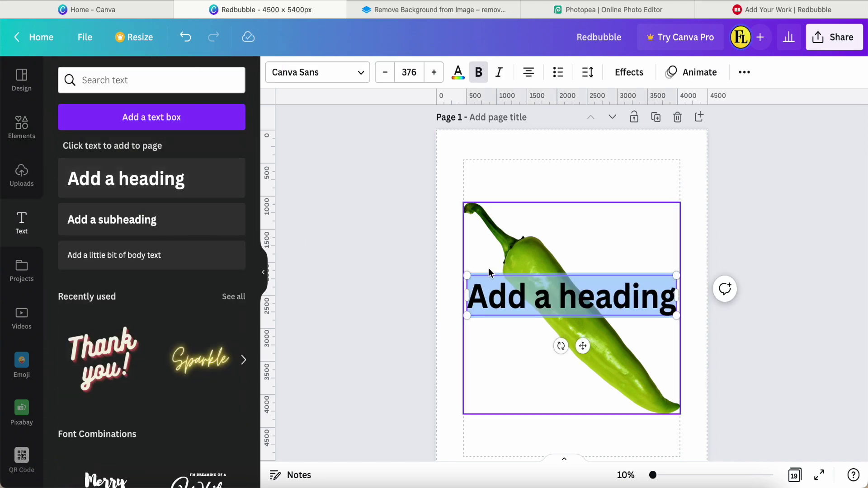
click(675, 304)
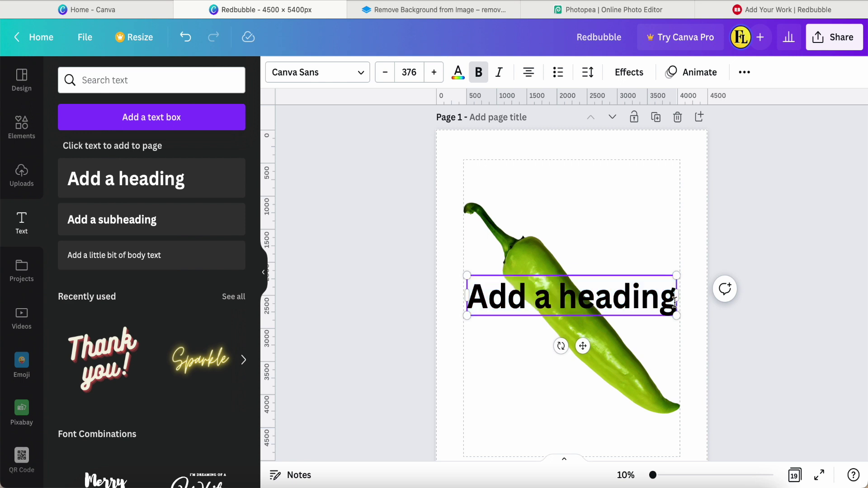
double_click(676, 303)
key(BackSpace)
key(BackSpace)
key(BackSpace)
key(BackSpace)
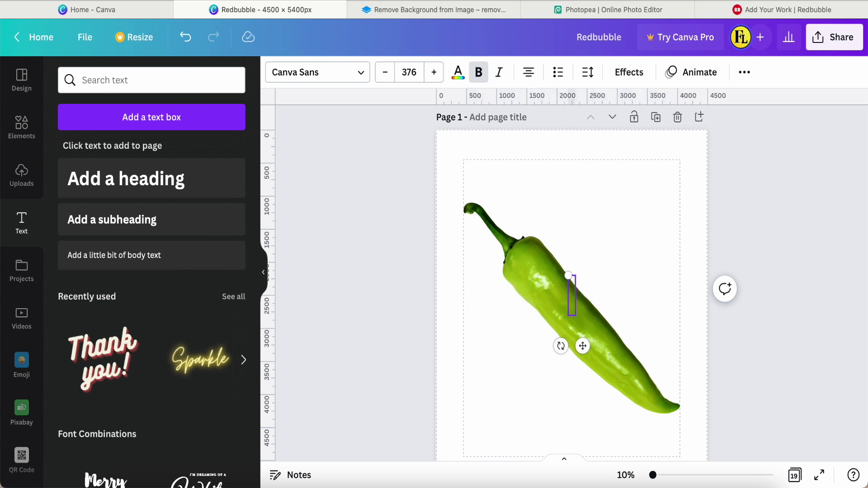
text(C)
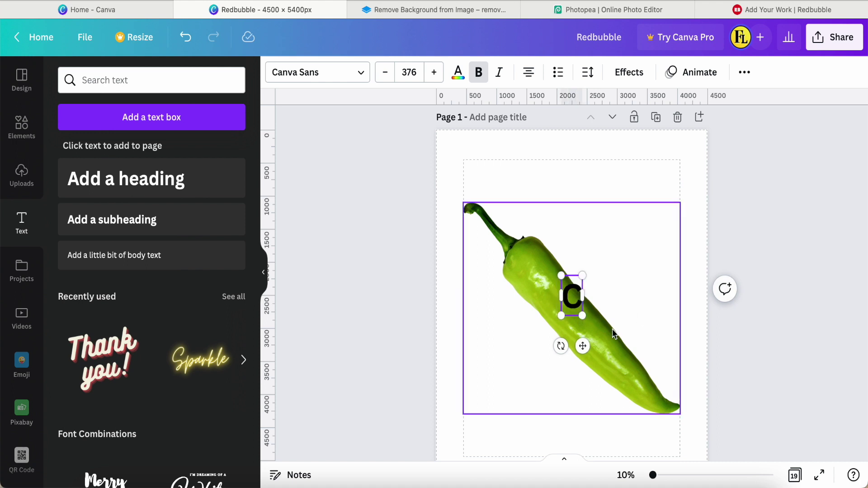
Rotate the letter C about 45 degrees and enlarge it across the pepper
click(643, 309)
click(572, 295)
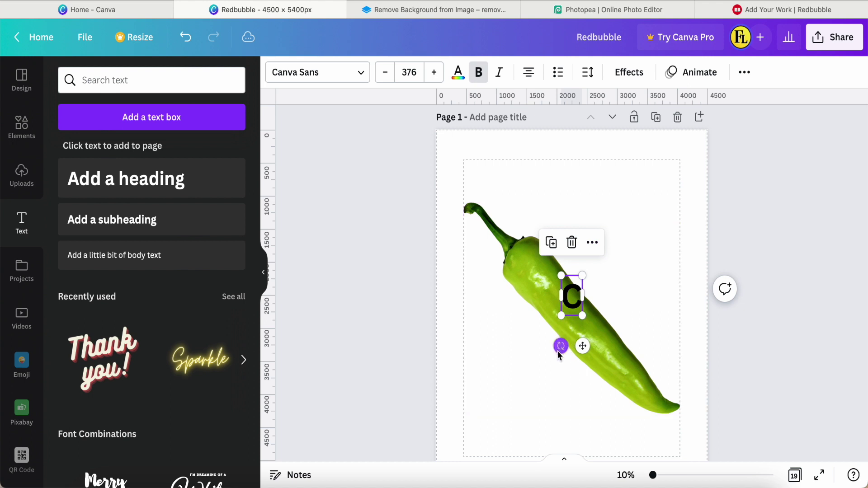
drag(553, 350, 521, 331)
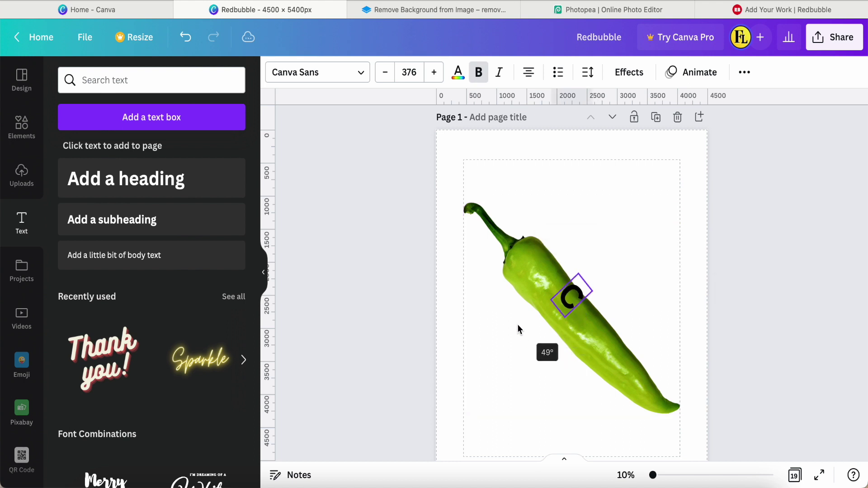
drag(565, 317, 556, 354)
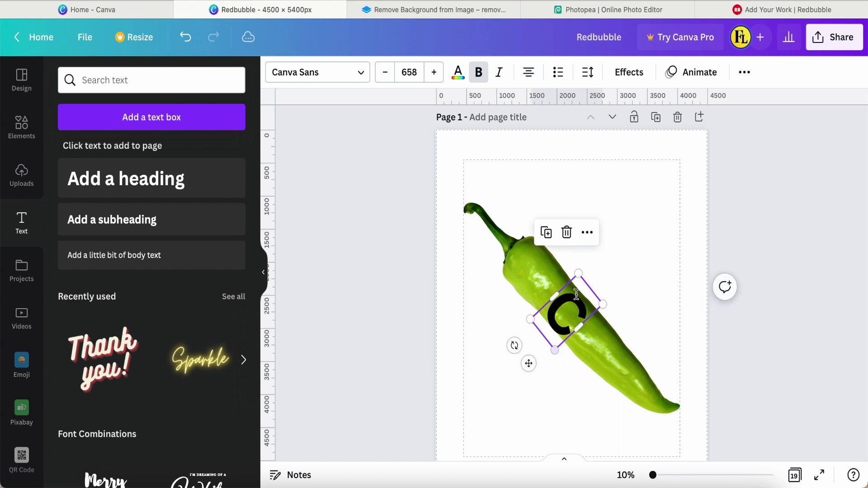
drag(578, 274, 581, 269)
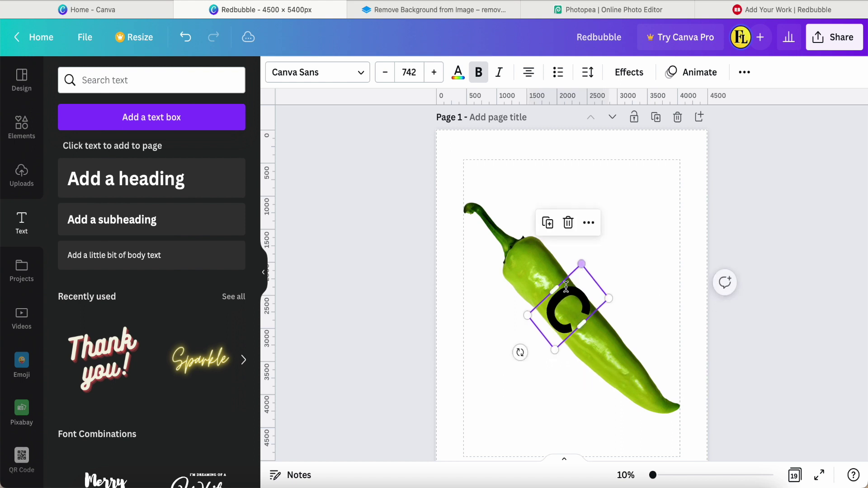
drag(562, 298, 553, 291)
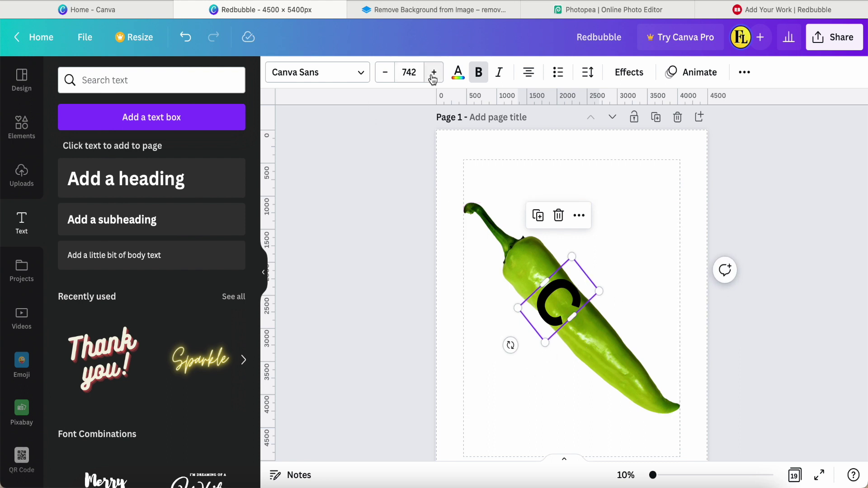
click(361, 75)
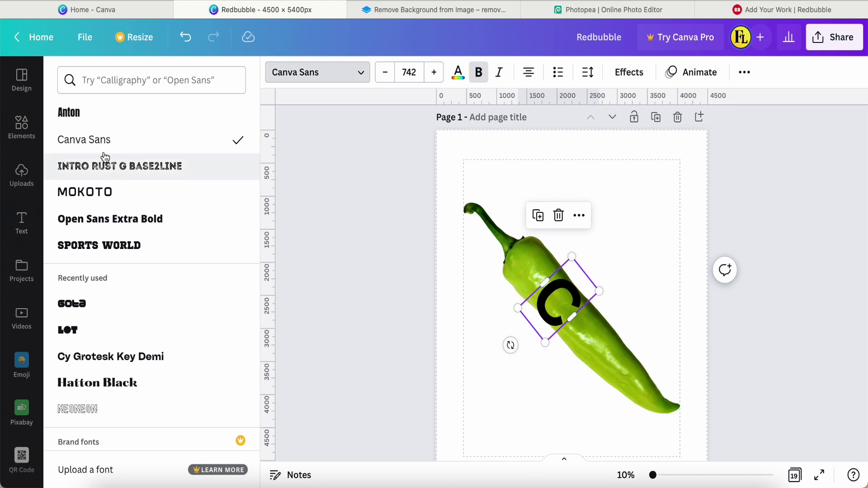
Set the letter C in Anton after briefly trying Intro Rust G Base2line
click(71, 114)
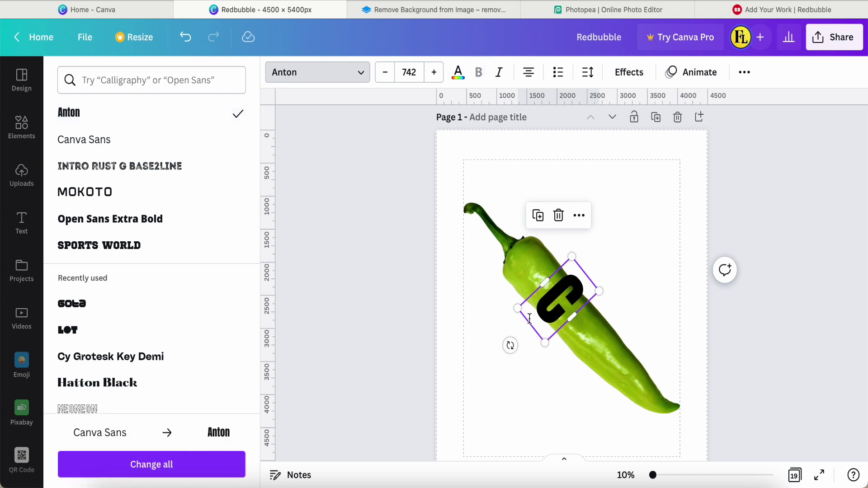
click(156, 169)
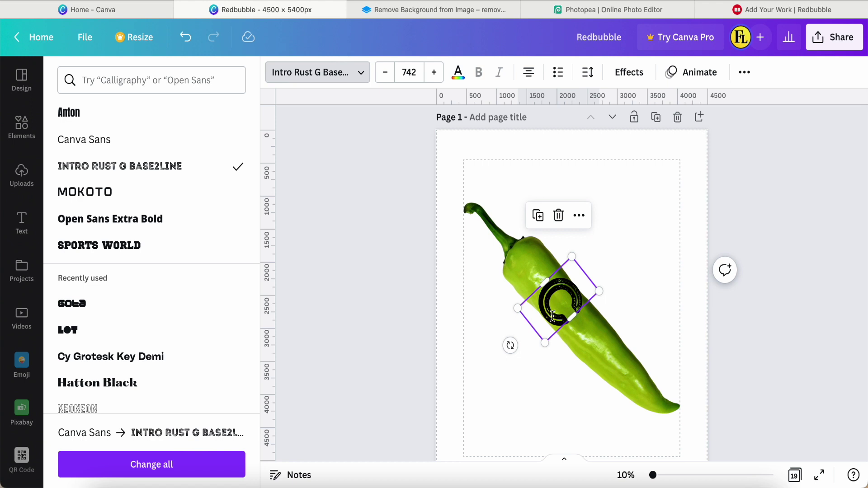
click(78, 122)
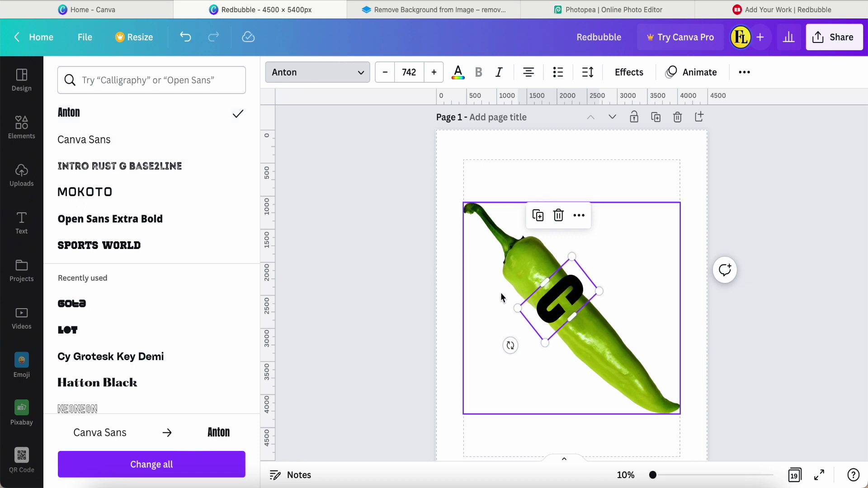
Fine-tune the letter C's size and colour it white
drag(599, 292, 588, 299)
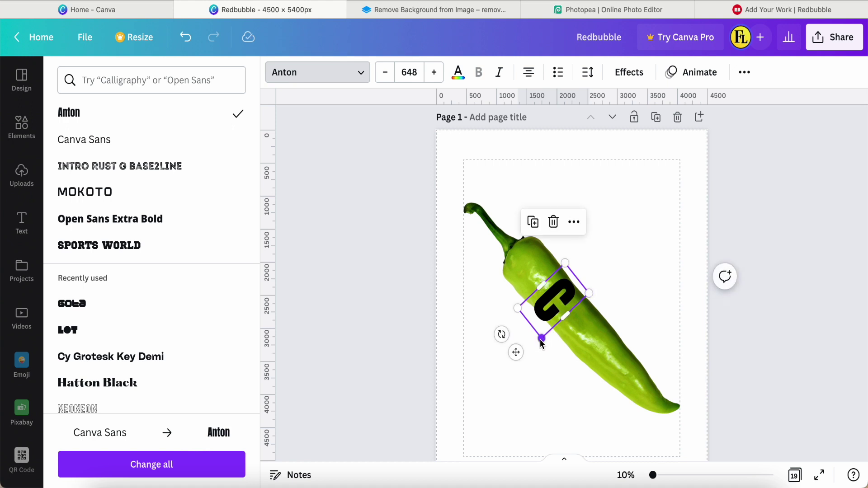
drag(542, 344, 543, 338)
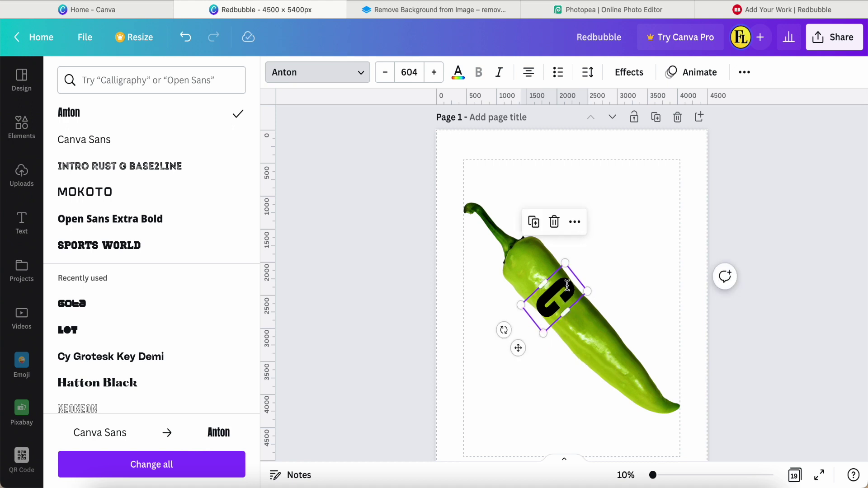
scroll(557, 288, up, 3)
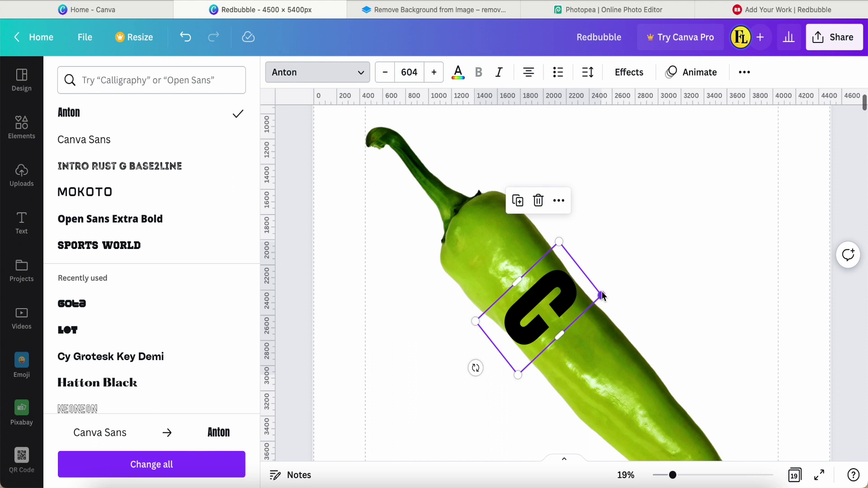
drag(603, 296, 606, 294)
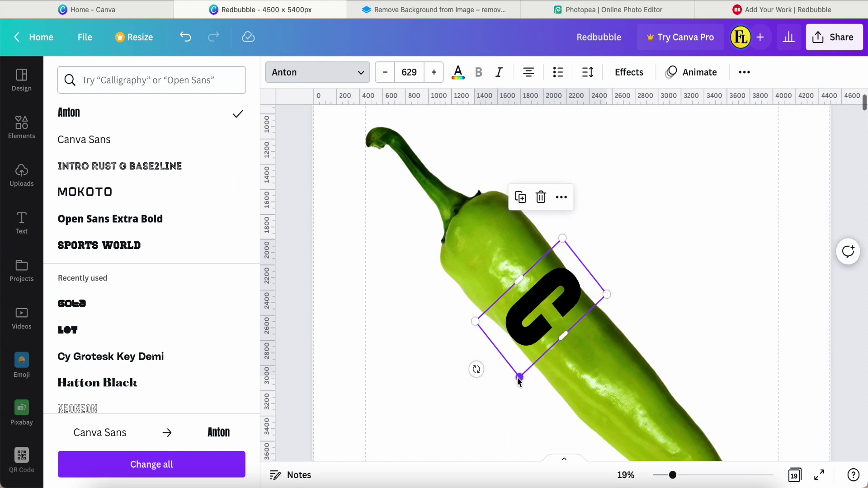
drag(519, 382, 517, 384)
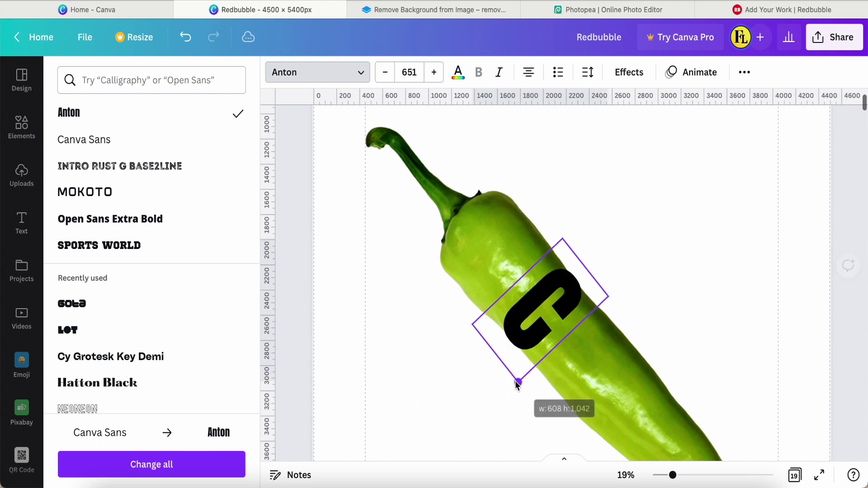
click(459, 73)
click(103, 319)
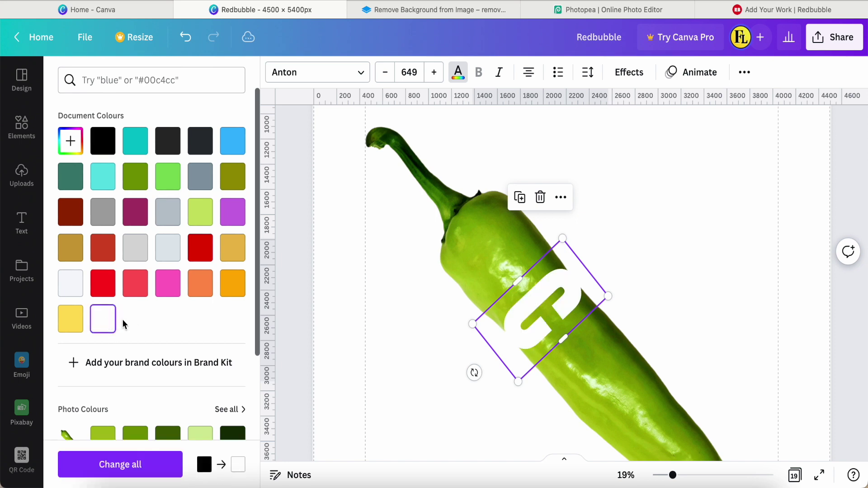
click(367, 376)
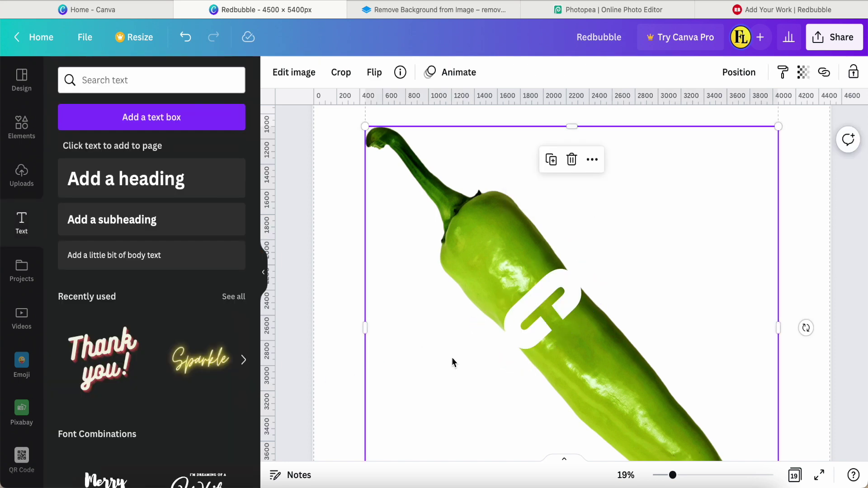
scroll(453, 362, down, 3)
scroll(398, 346, down, 2)
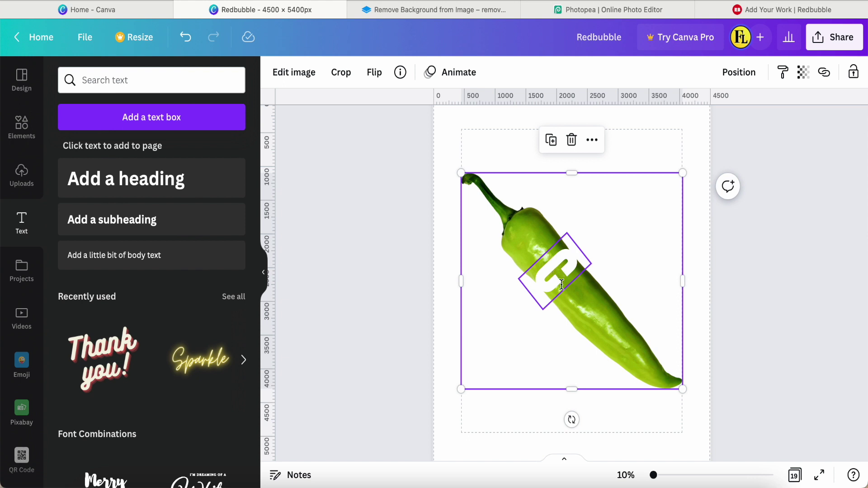
scroll(589, 316, down, 5)
scroll(589, 316, down, 2)
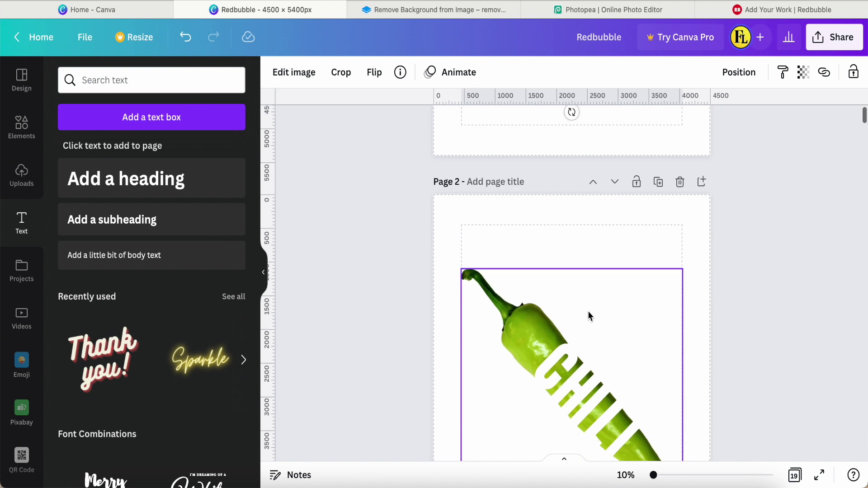
scroll(588, 315, down, 3)
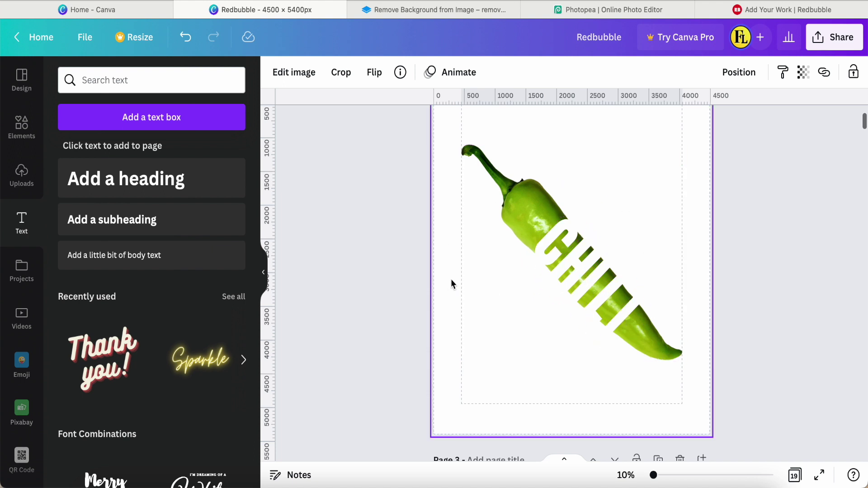
scroll(744, 224, up, 2)
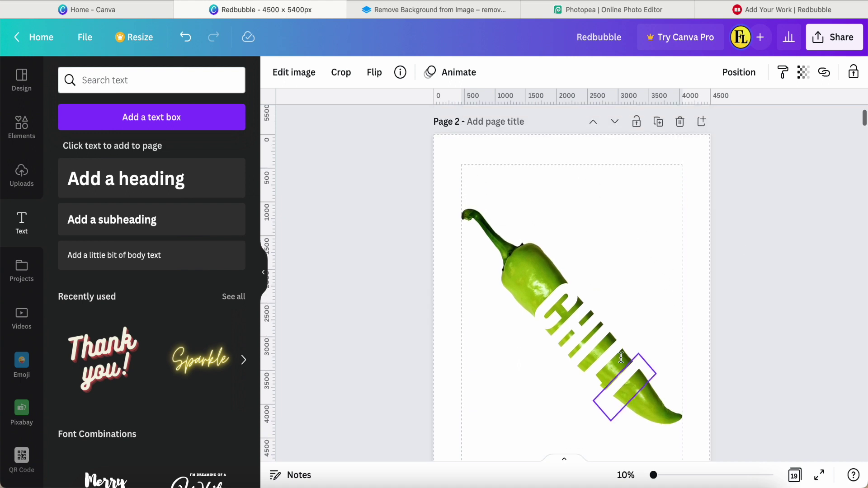
scroll(617, 366, up, 1)
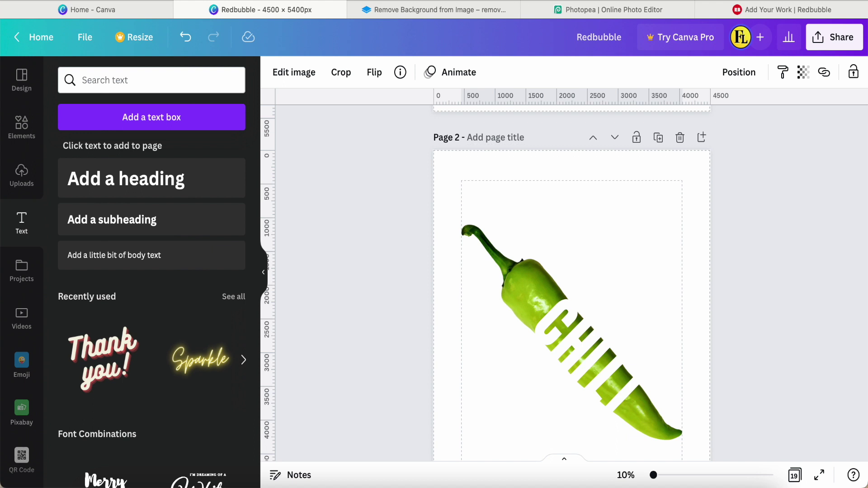
Export just page 2 as a PNG from Share > Download, then close the preview
click(819, 44)
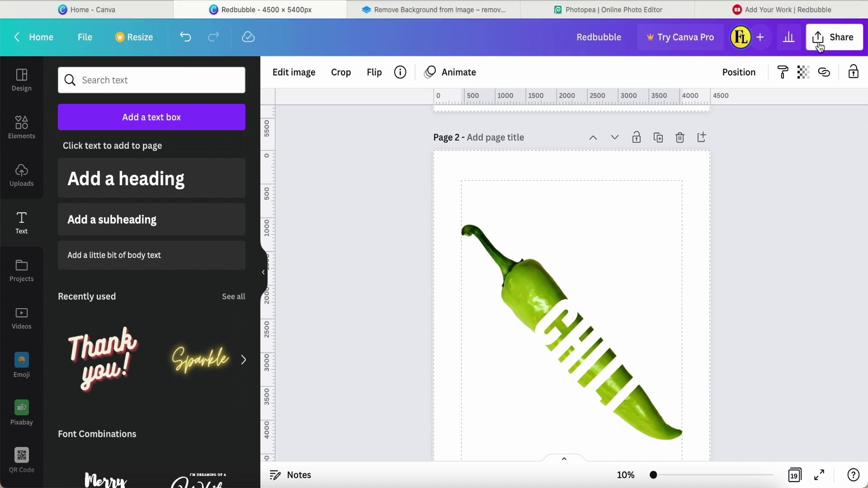
click(819, 45)
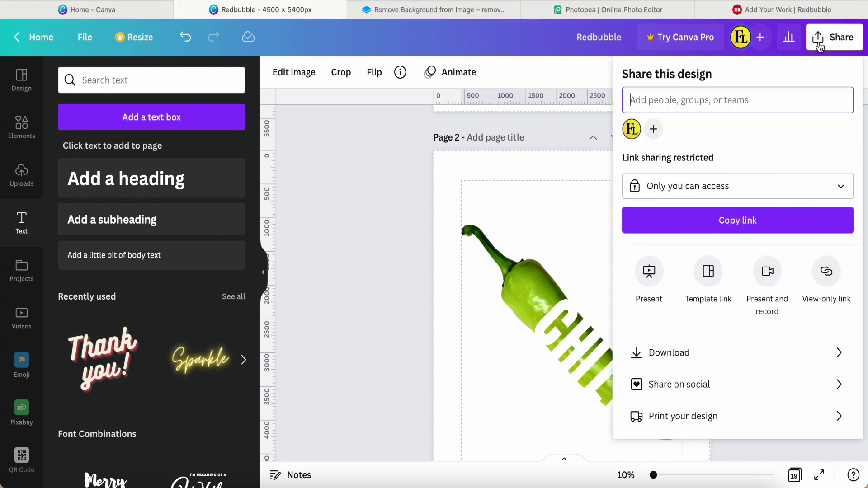
click(737, 353)
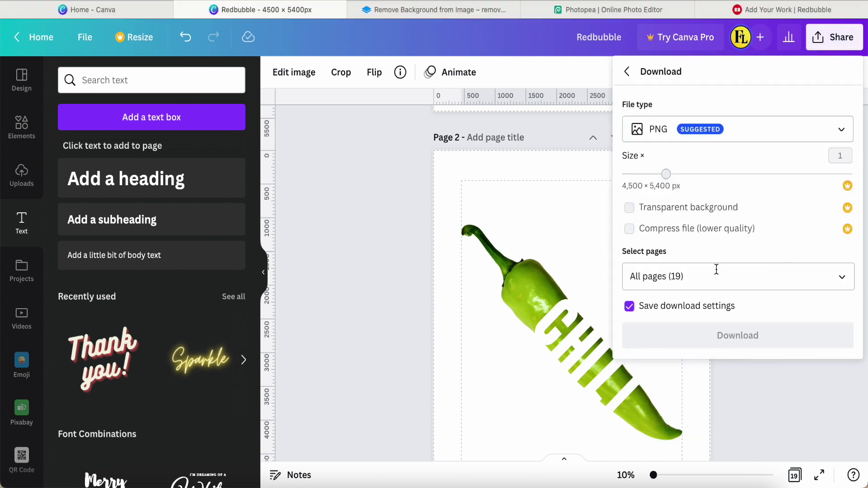
click(842, 277)
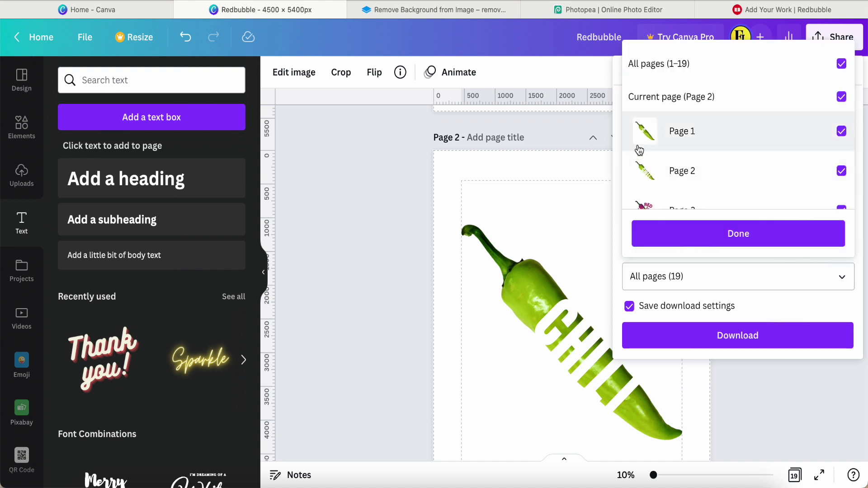
click(645, 68)
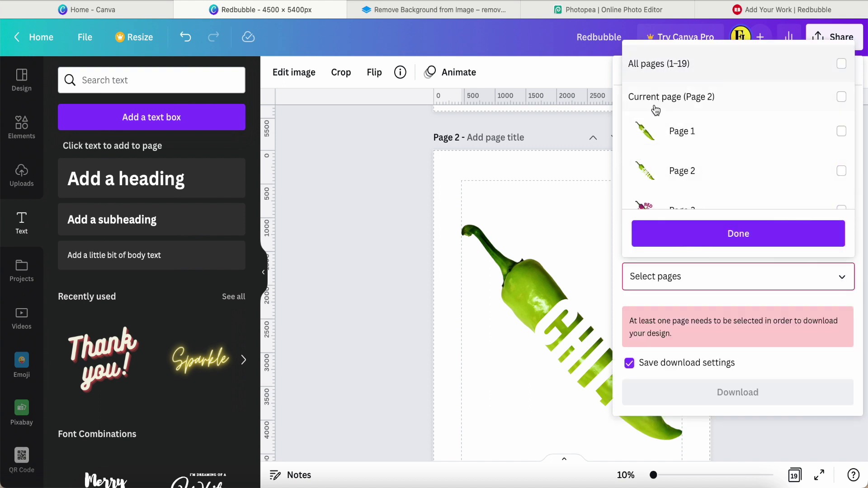
click(666, 173)
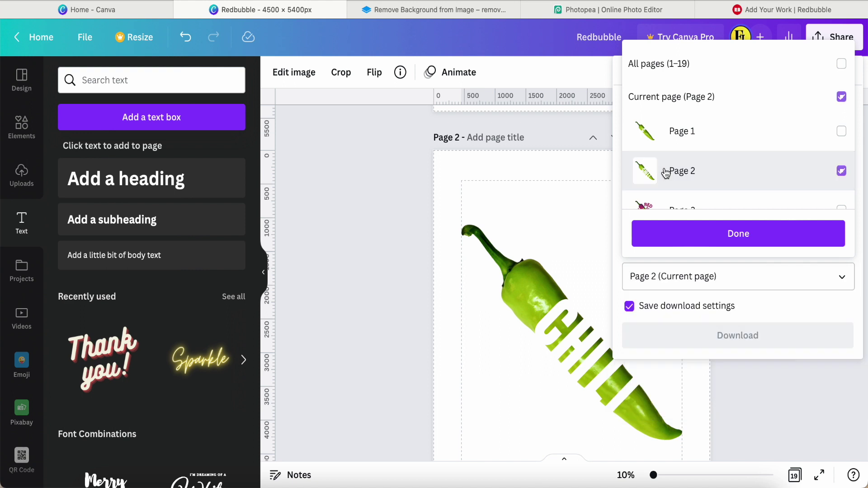
click(742, 235)
click(737, 335)
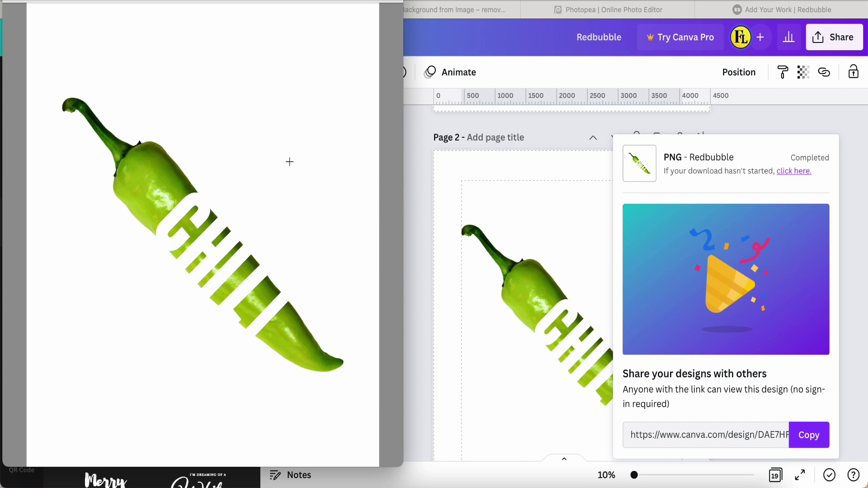
click(419, 240)
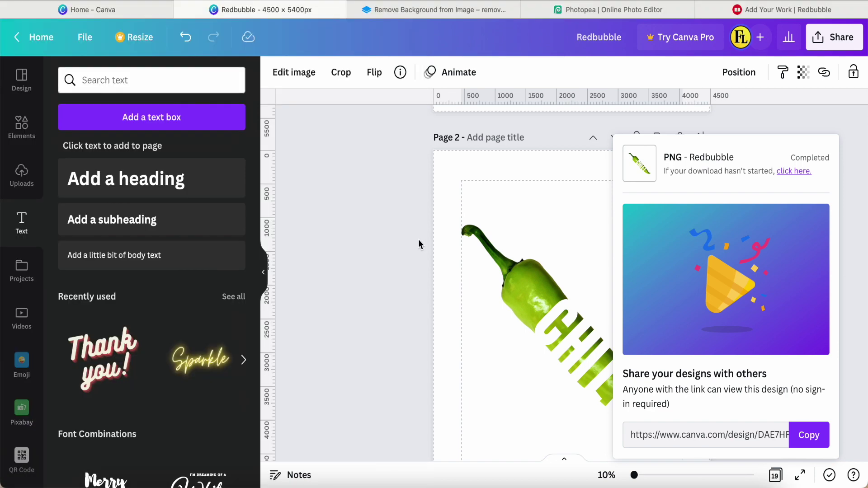
Upload Redbubble-5.png from Downloads to remove.bg to strip its white background
click(416, 11)
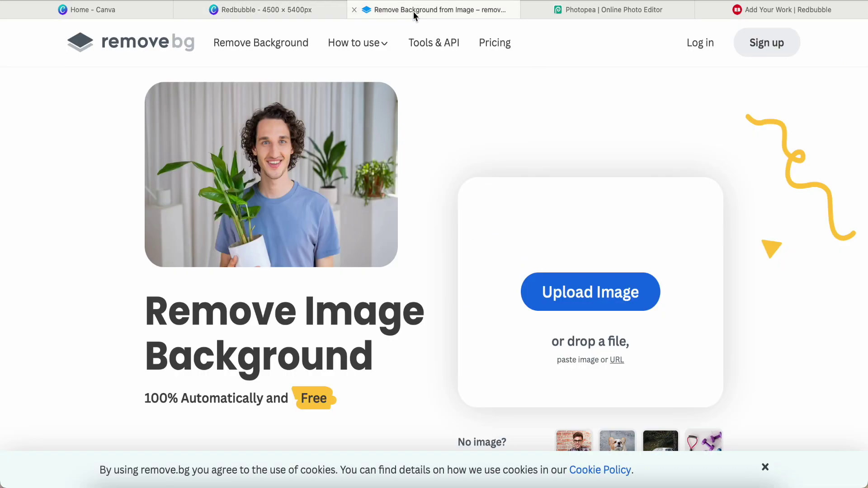
click(592, 295)
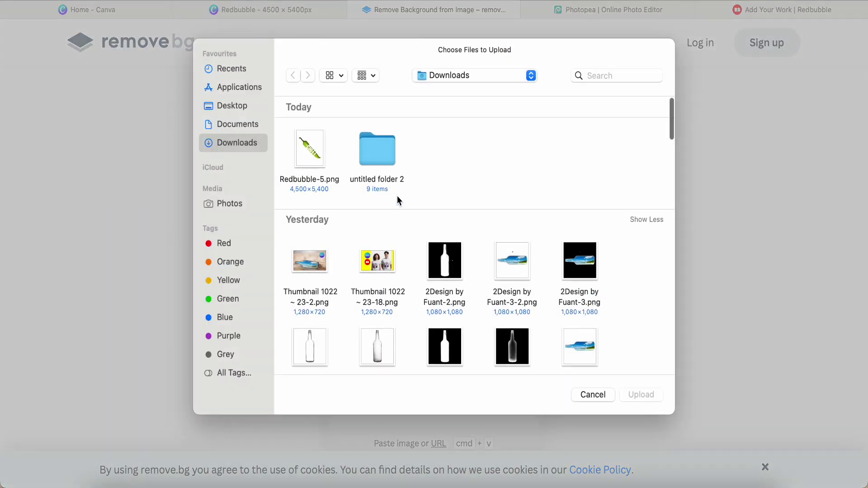
click(307, 141)
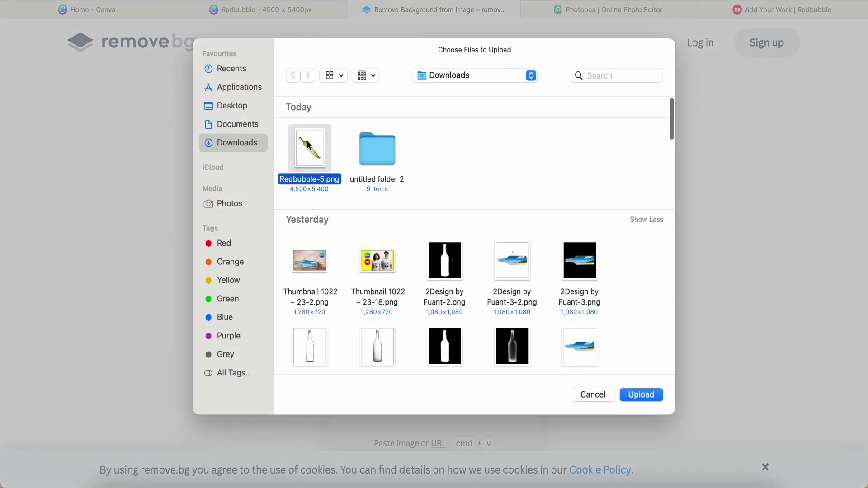
click(640, 394)
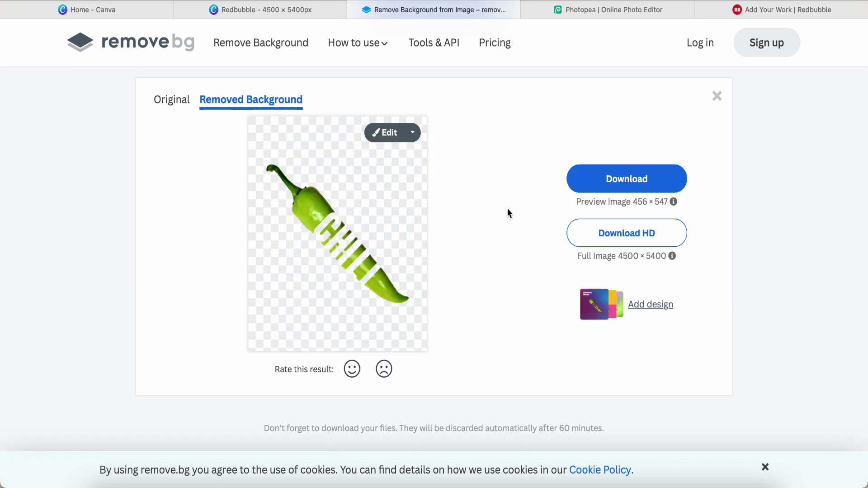
scroll(300, 254, up, 5)
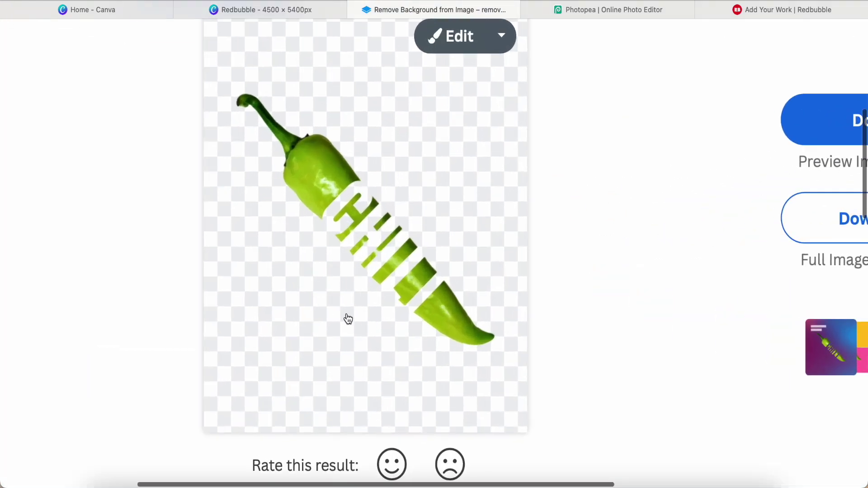
scroll(348, 320, down, 5)
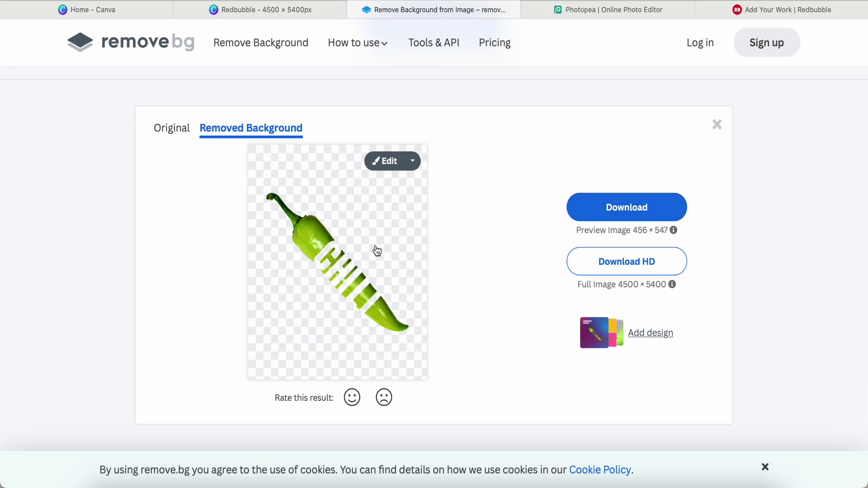
Download the preview-size transparent chili, closing the Preview window and extra Untitled tab
click(625, 210)
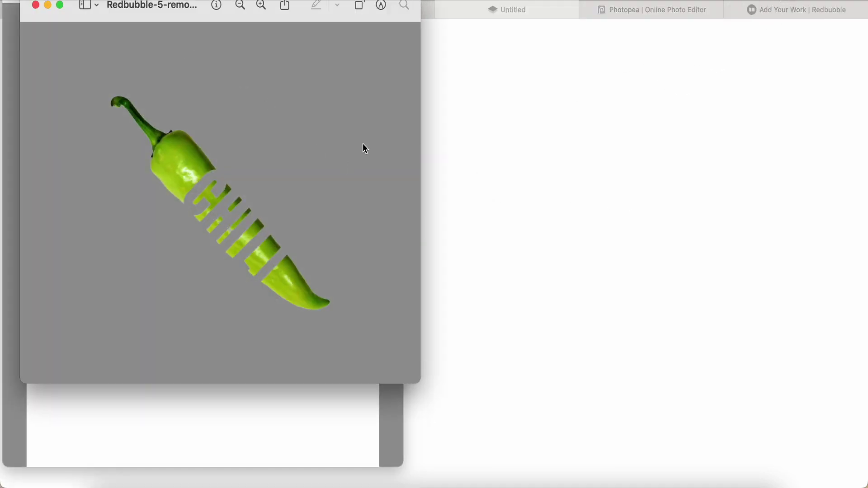
click(464, 174)
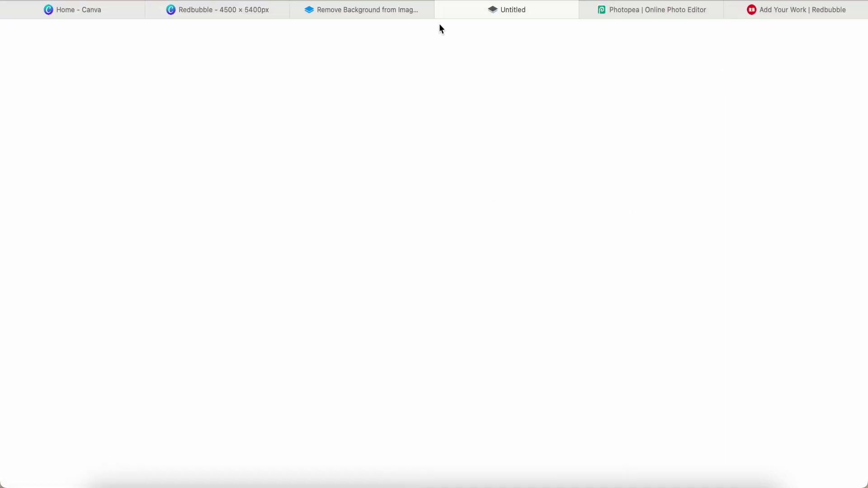
click(442, 11)
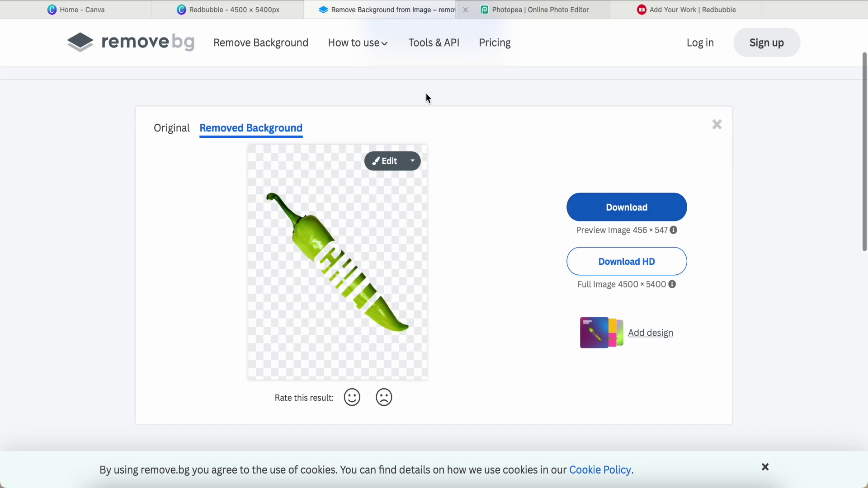
click(390, 162)
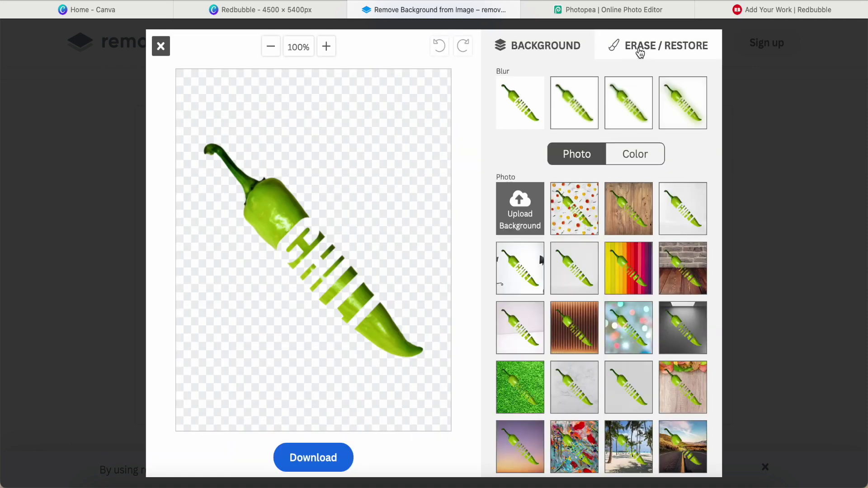
With a smaller Erase / Restore brush, erase the pepper's upper part below the stem
click(640, 49)
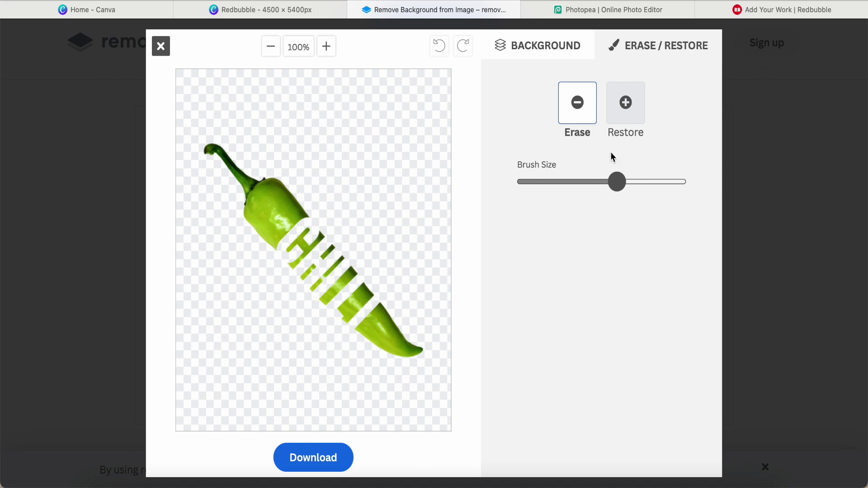
drag(616, 183, 541, 190)
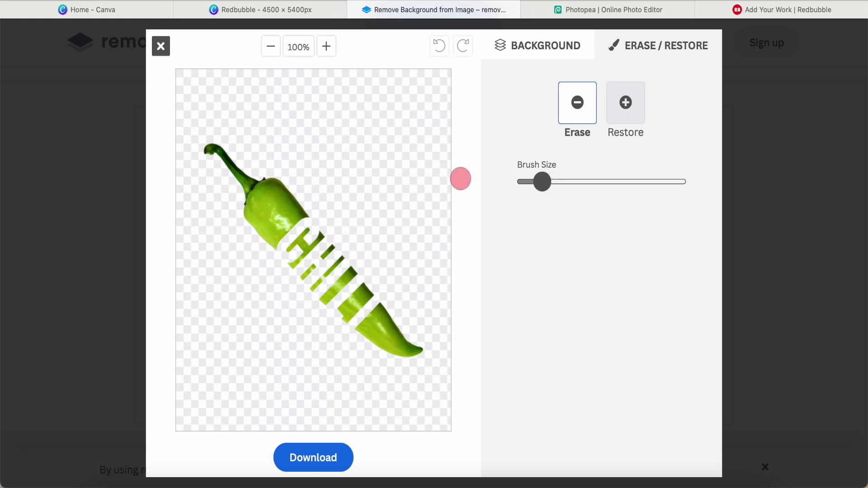
click(541, 184)
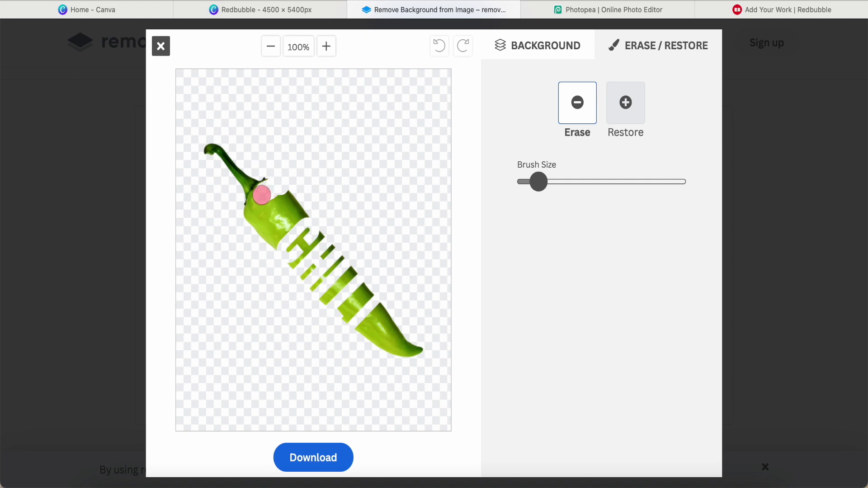
drag(262, 195, 257, 219)
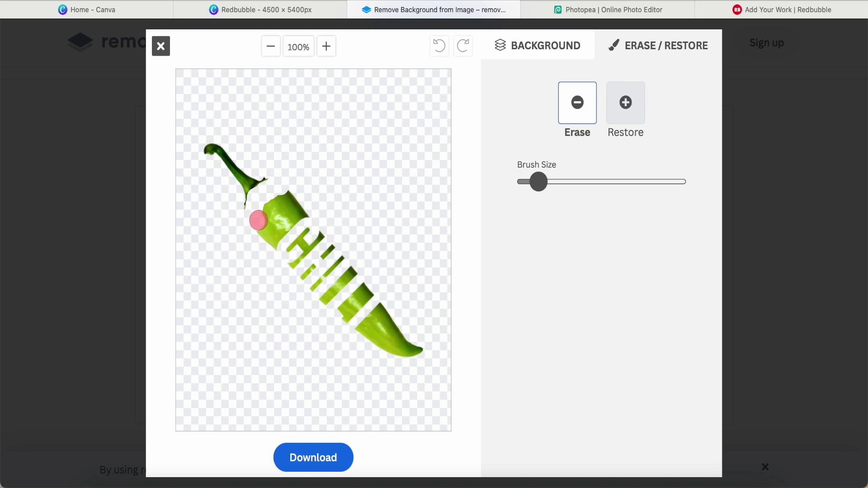
drag(258, 220, 296, 181)
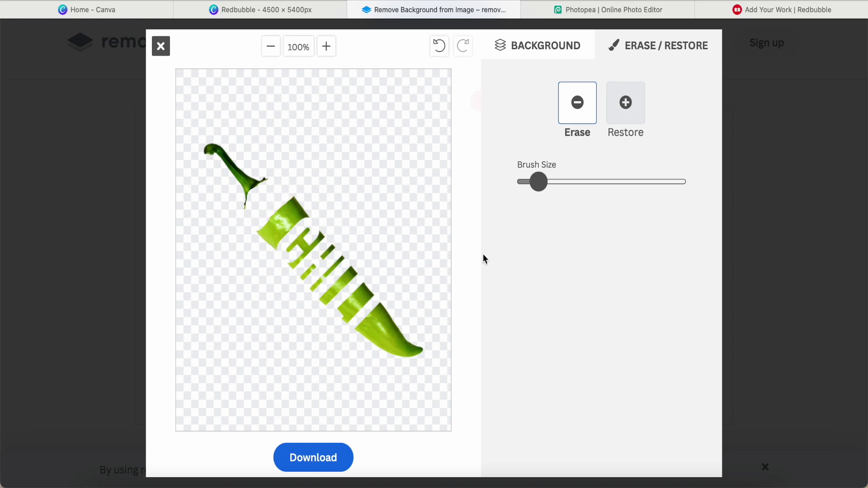
Download the edited cutout image and go back to the Canva design
click(310, 462)
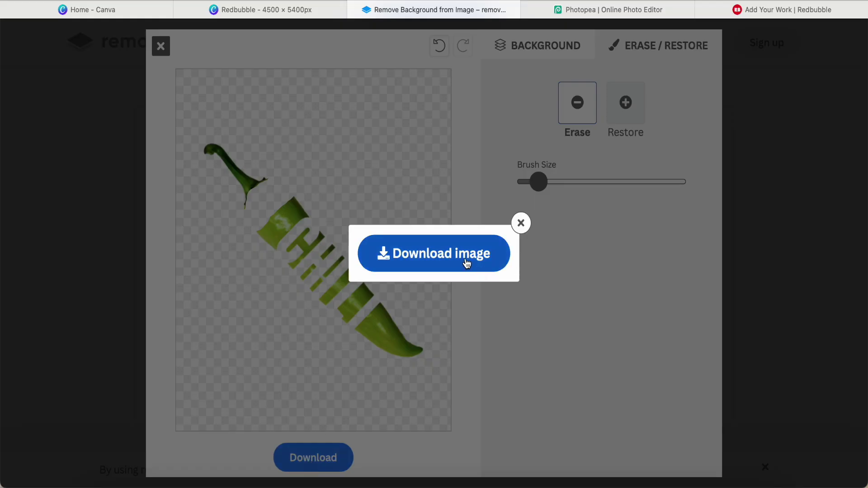
click(466, 262)
click(261, 9)
Add a blank page and upload both remove.bg chili cutout files to Uploads
click(436, 261)
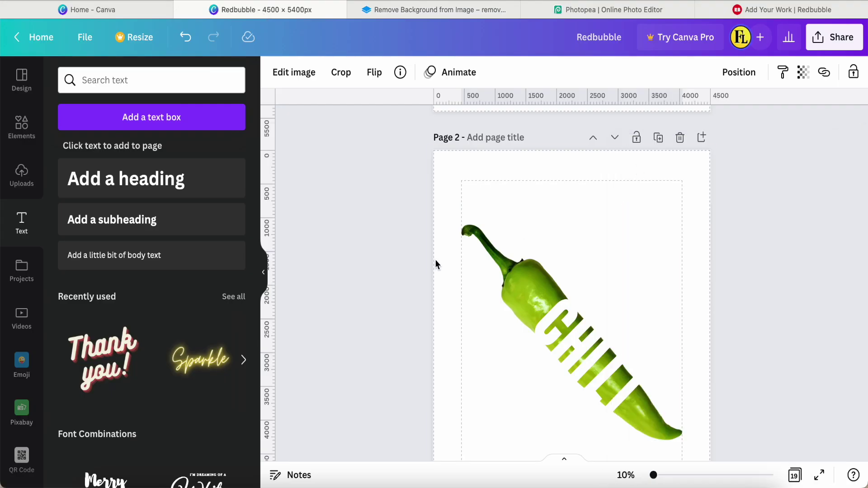
click(701, 137)
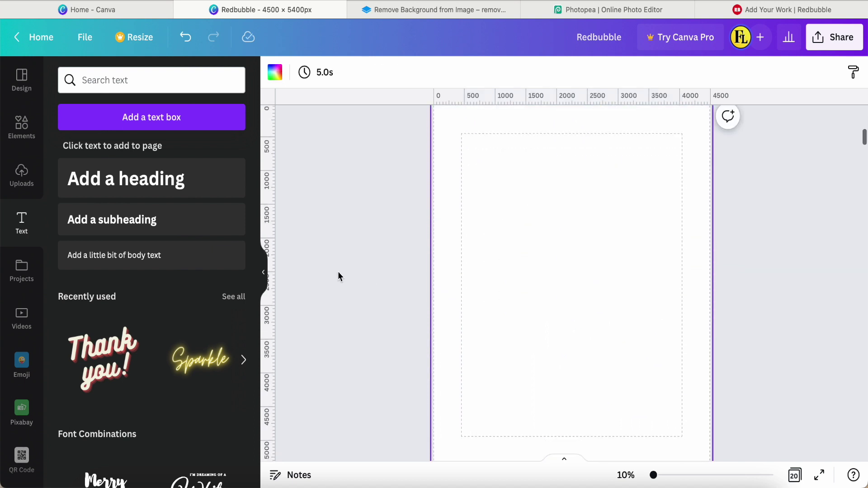
click(21, 178)
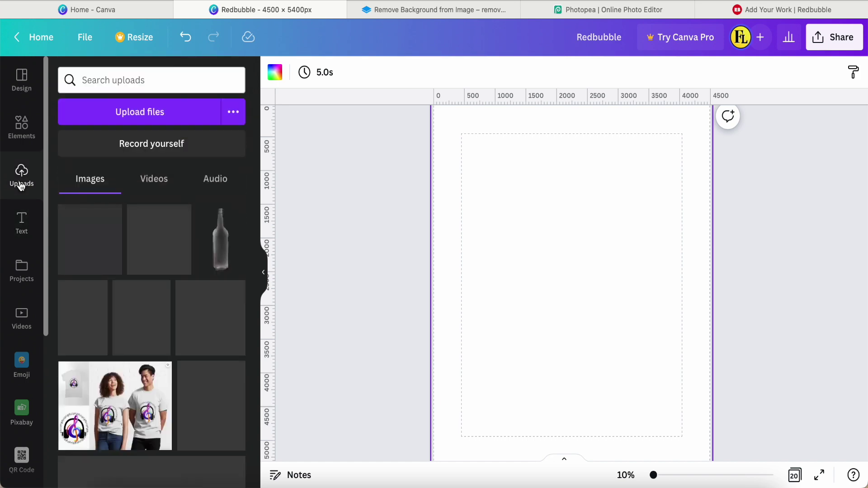
click(140, 113)
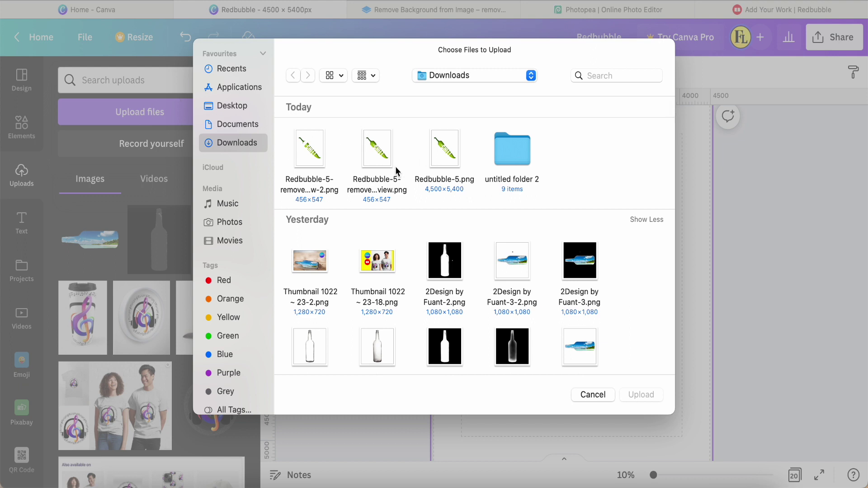
click(312, 155)
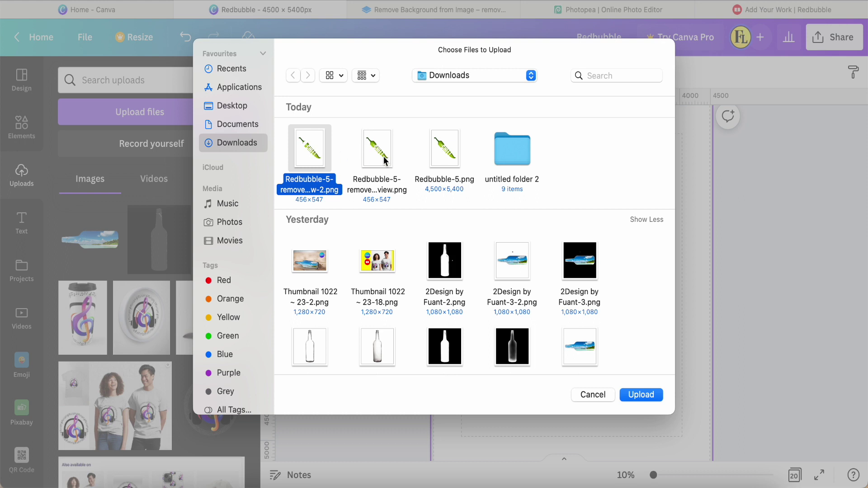
super+click(441, 160)
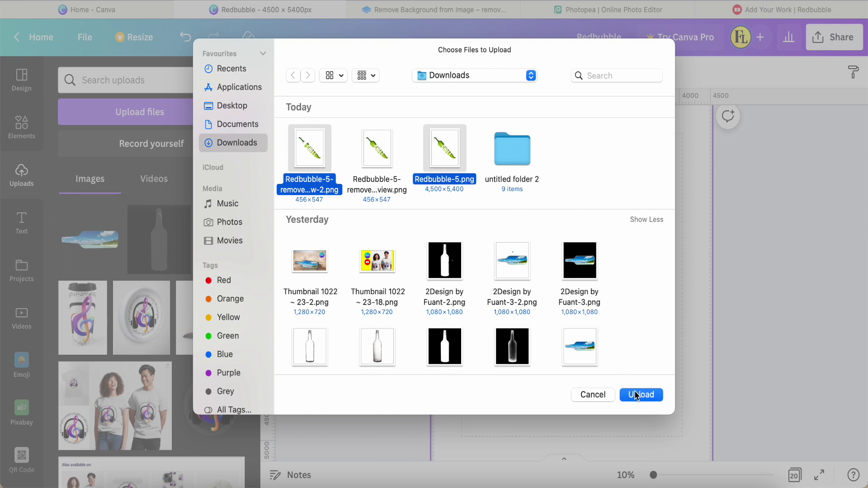
click(376, 152)
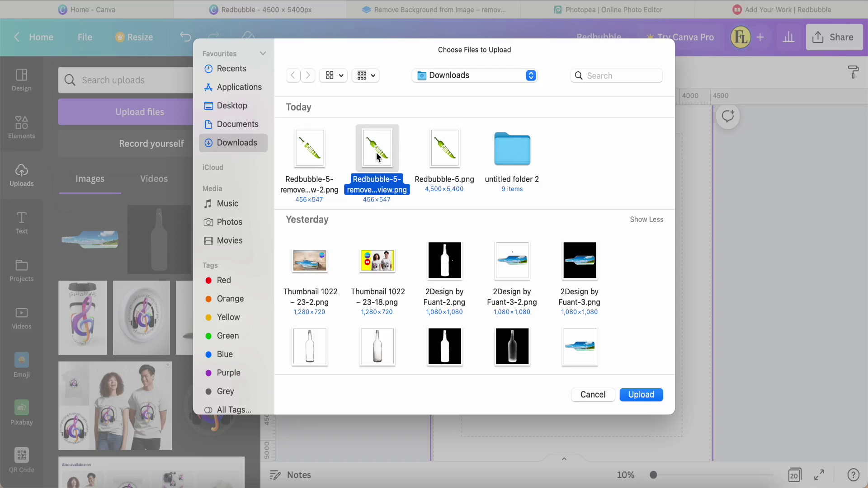
super+click(319, 146)
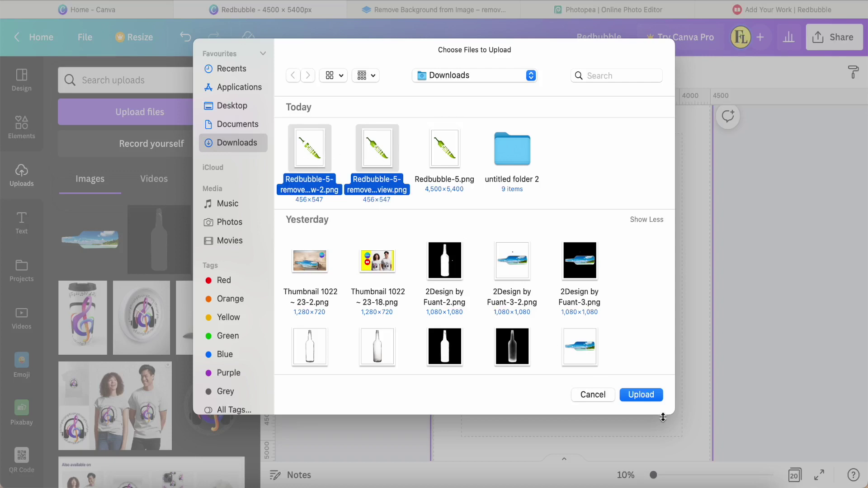
click(647, 398)
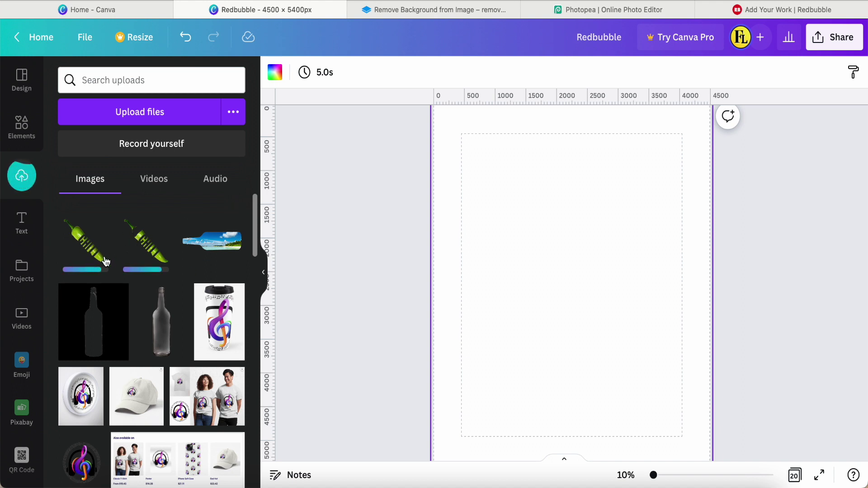
Place a green chili photo, then stretch the CHILI-lettered pepper to cover the plain pepper
click(22, 127)
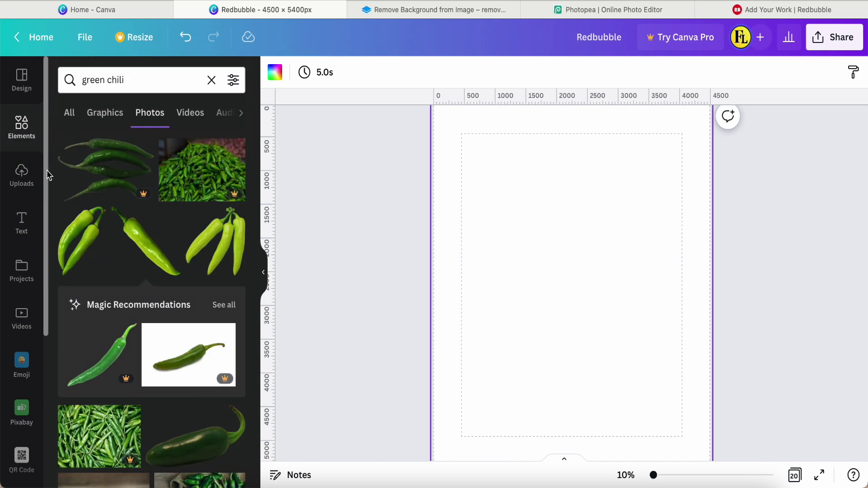
click(138, 242)
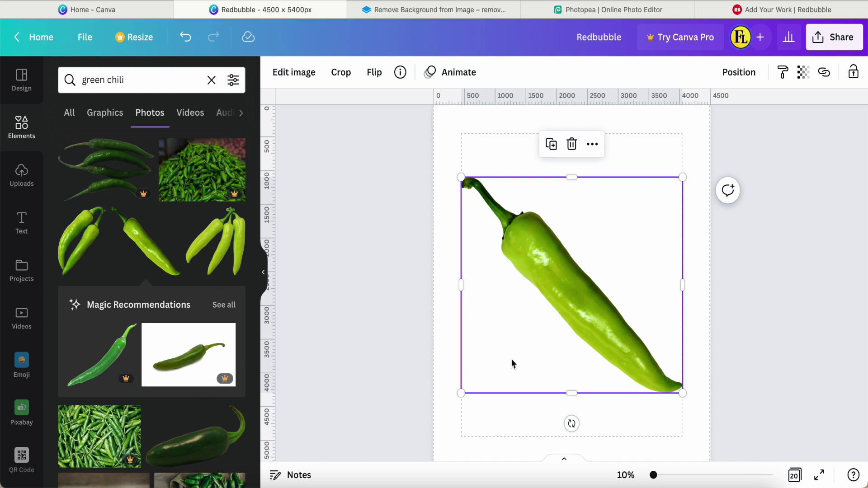
click(22, 175)
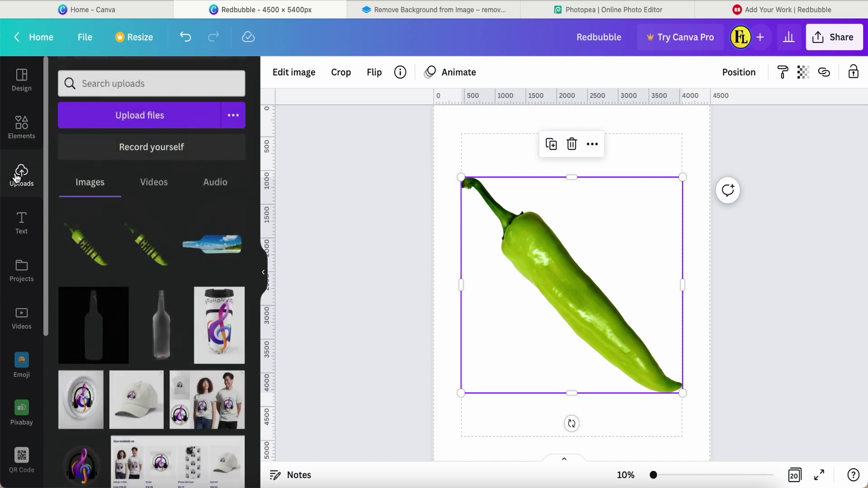
mouse_move(84, 241)
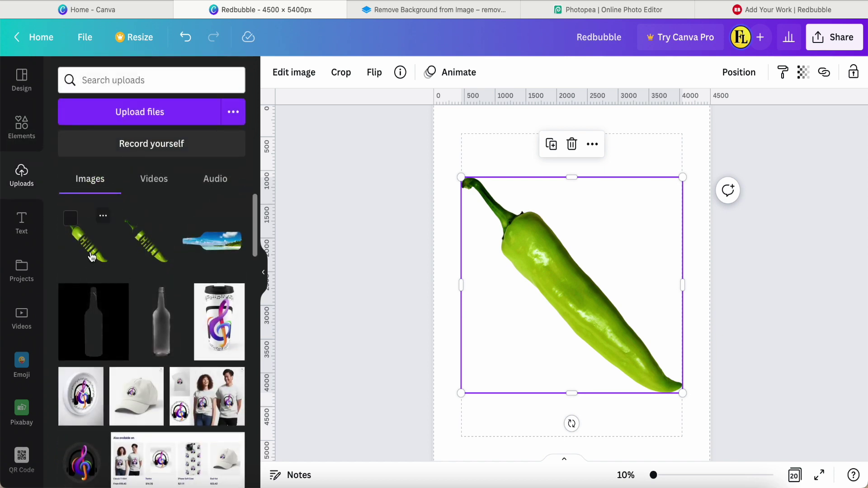
click(92, 254)
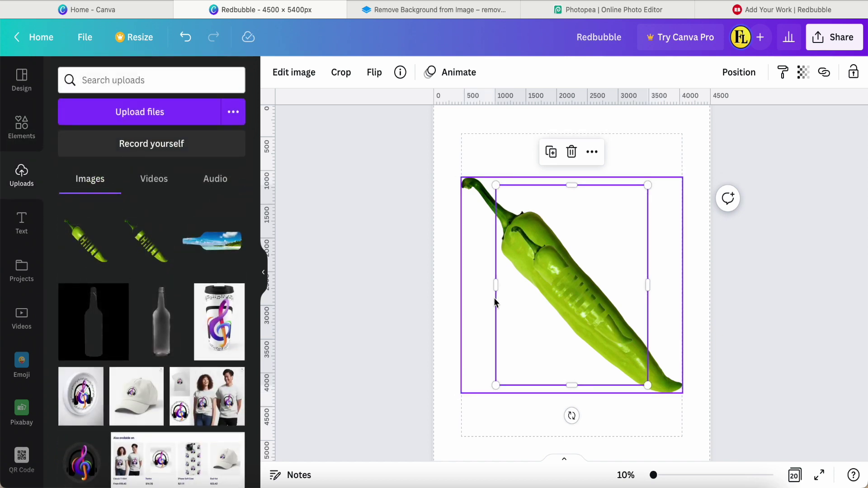
drag(497, 288, 434, 286)
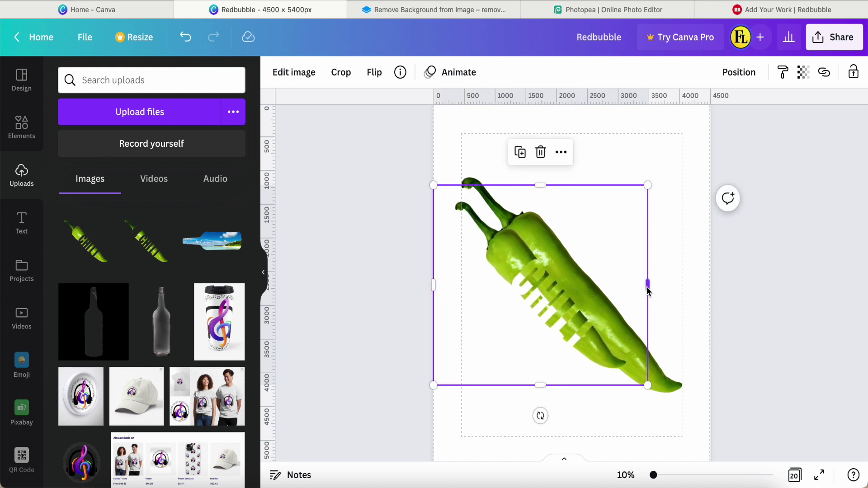
drag(649, 284, 709, 286)
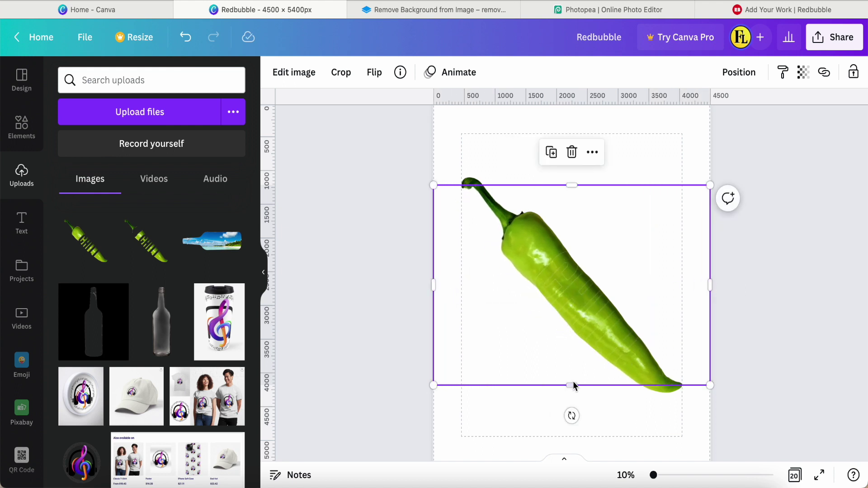
drag(571, 393, 572, 403)
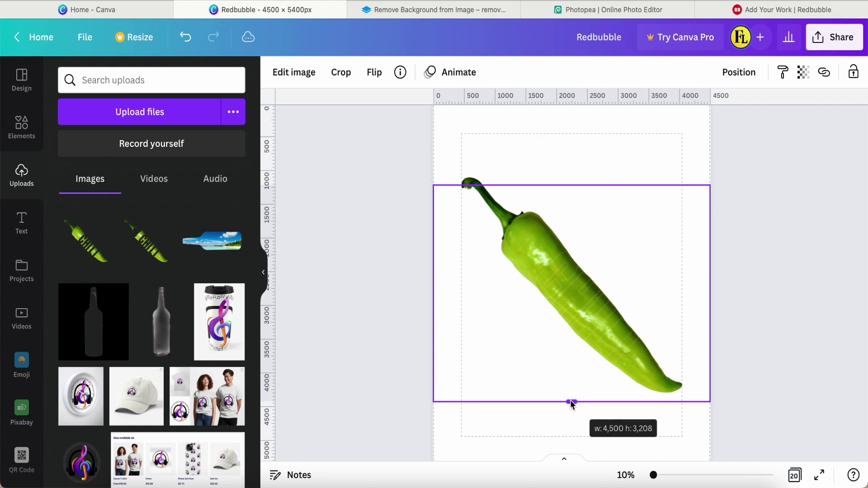
drag(572, 185, 573, 166)
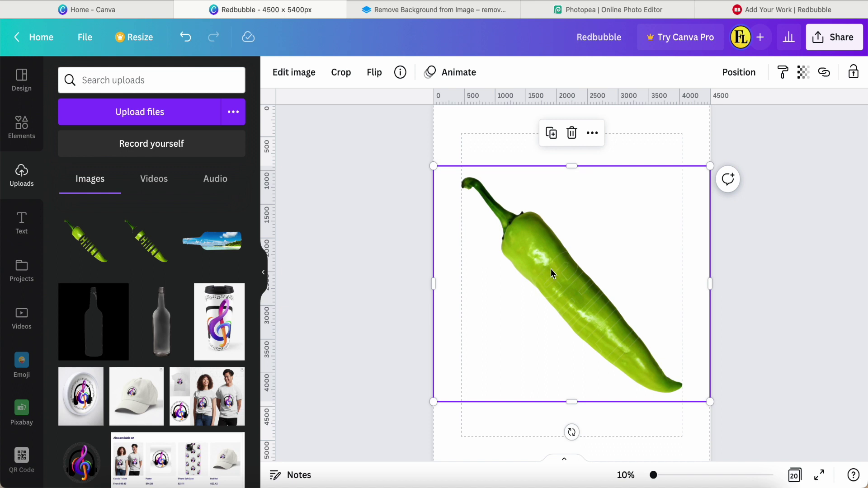
Apply the Fuchsia duotone effect to the CHILI pepper image
click(286, 77)
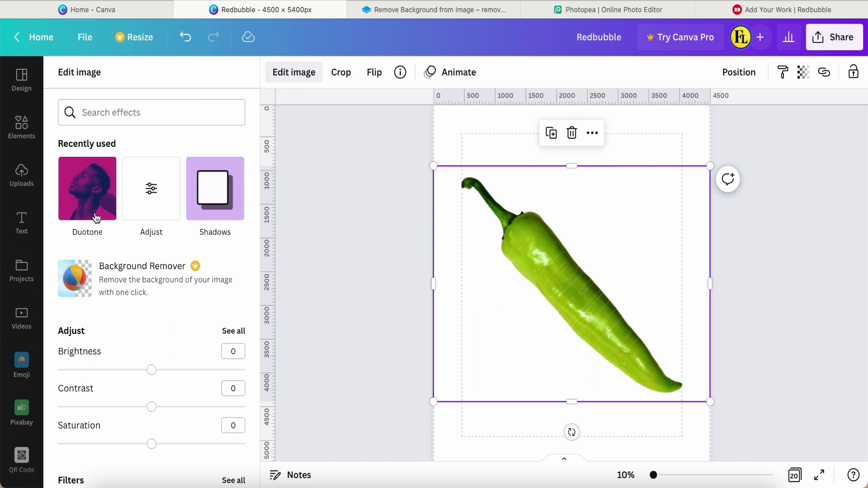
click(87, 197)
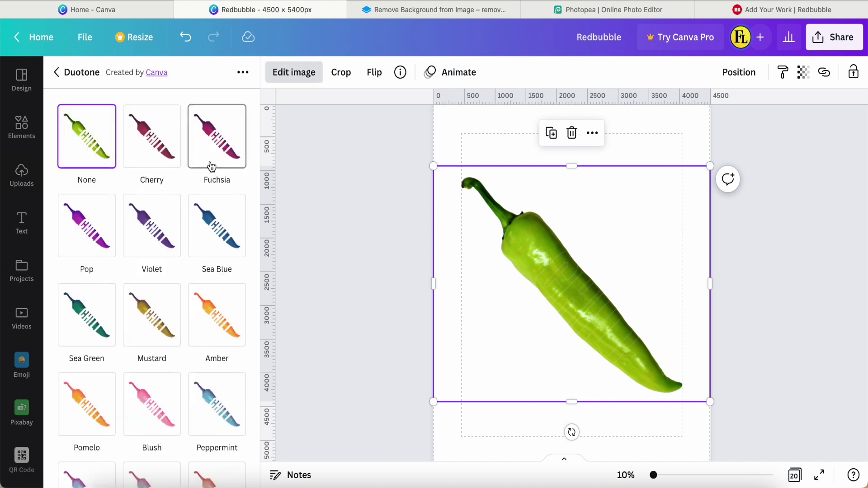
click(213, 146)
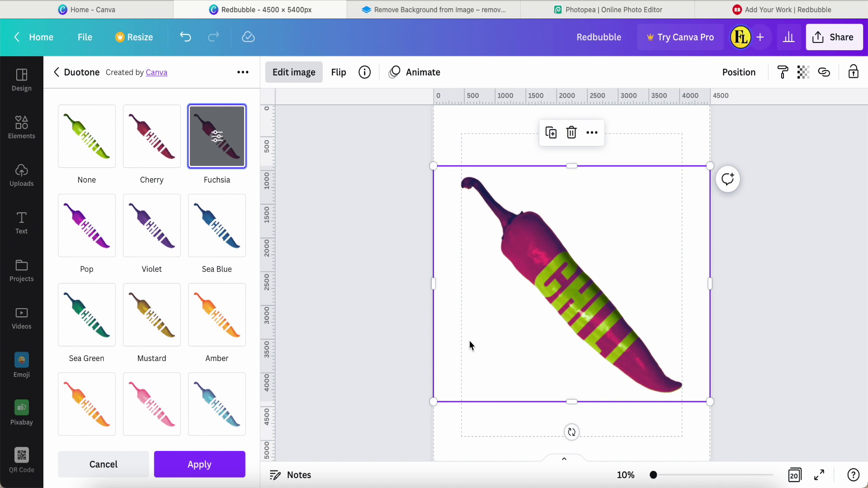
click(386, 366)
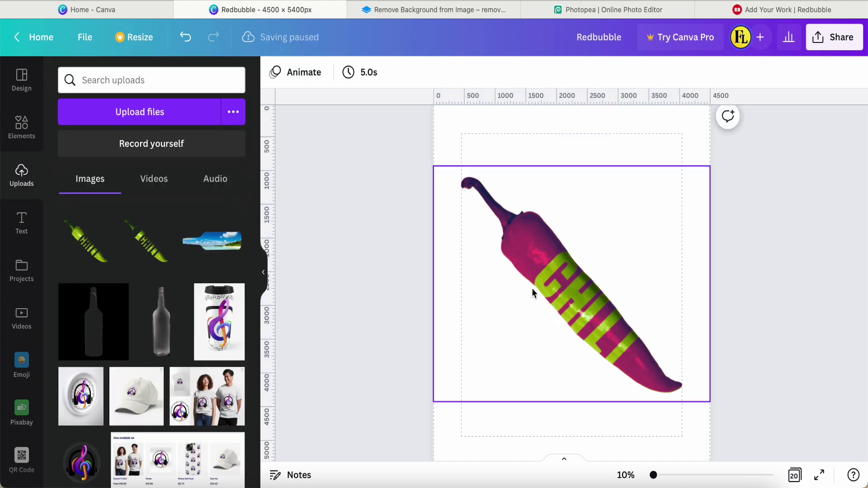
mouse_move(149, 239)
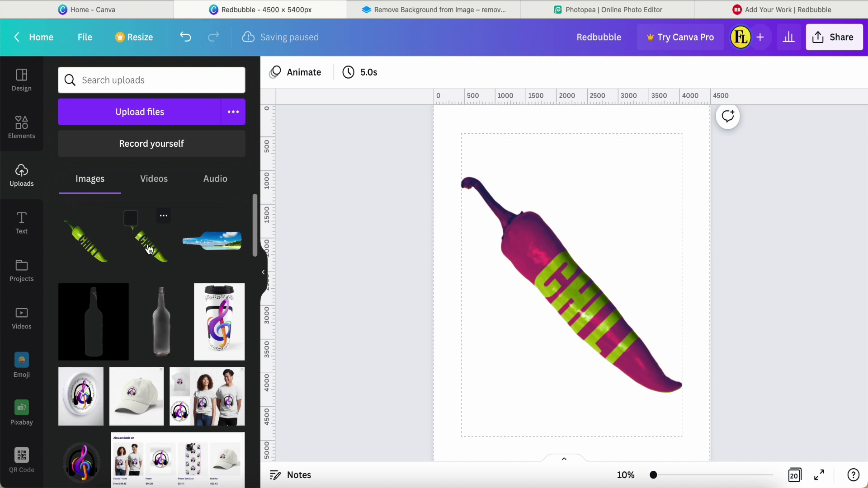
click(505, 284)
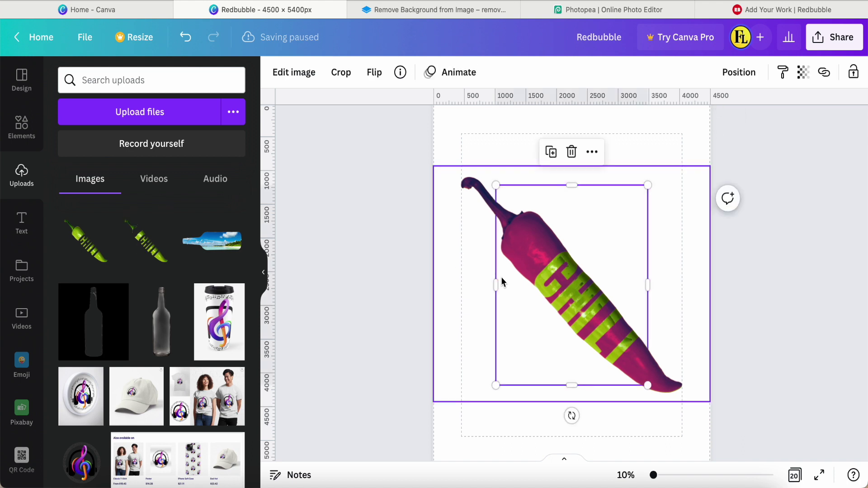
drag(496, 288, 433, 287)
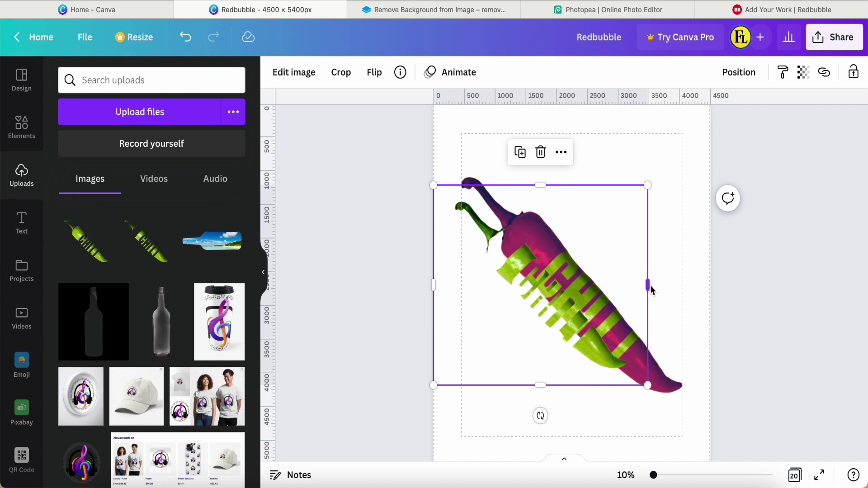
drag(647, 285, 711, 285)
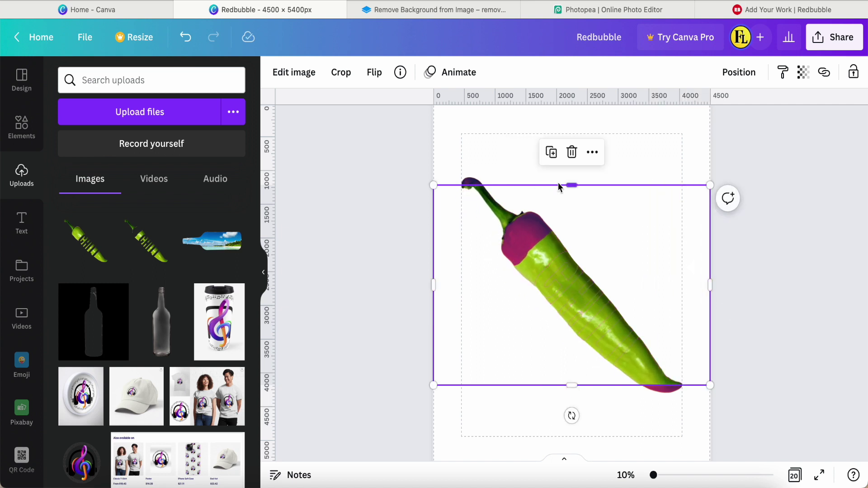
drag(570, 188, 572, 154)
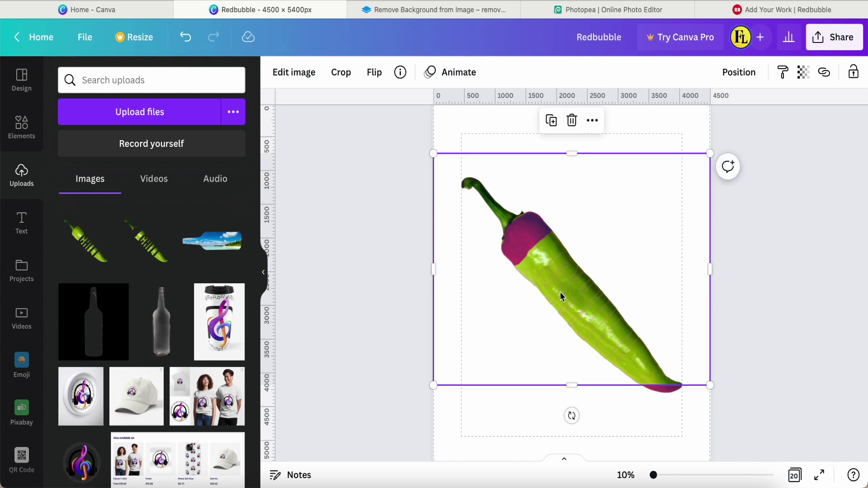
drag(710, 270, 531, 259)
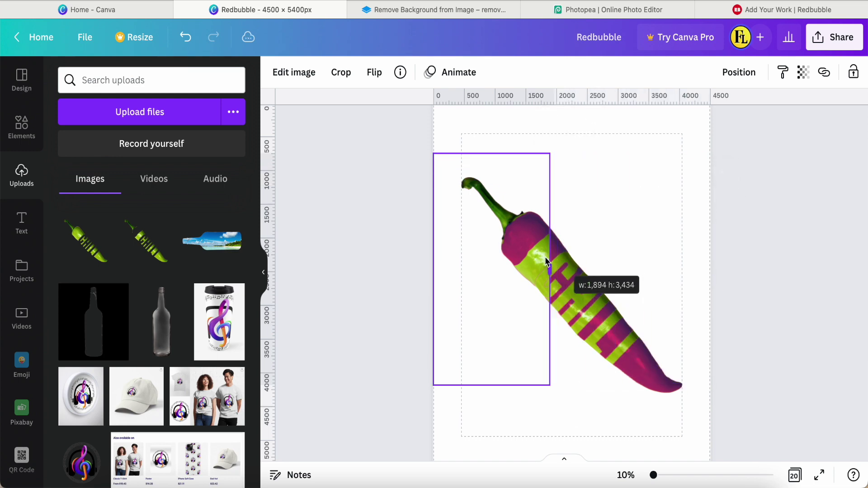
drag(531, 260, 527, 253)
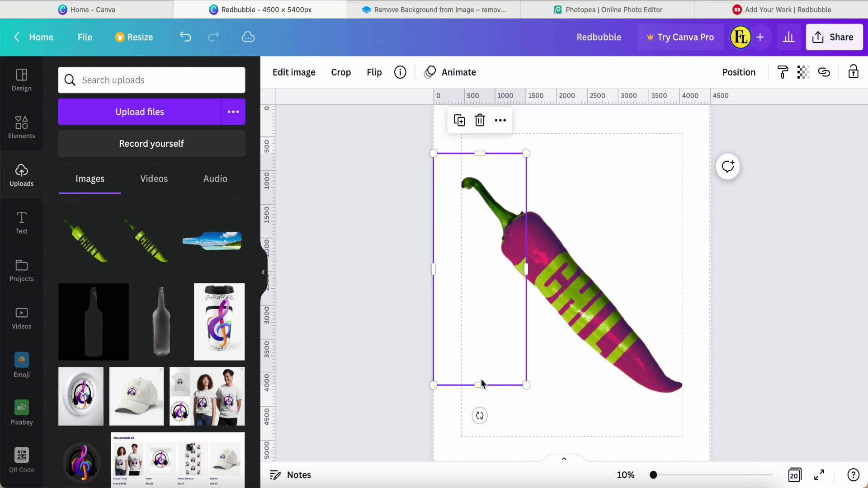
drag(479, 386, 499, 245)
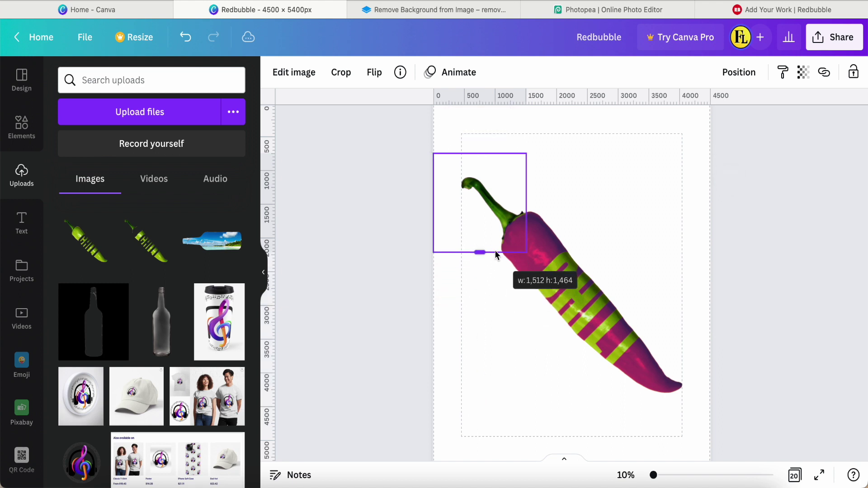
drag(499, 246, 499, 243)
click(576, 233)
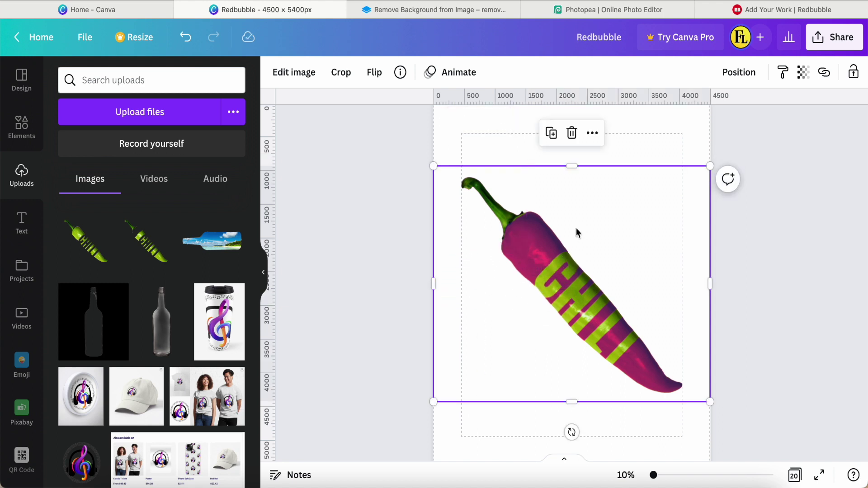
click(390, 308)
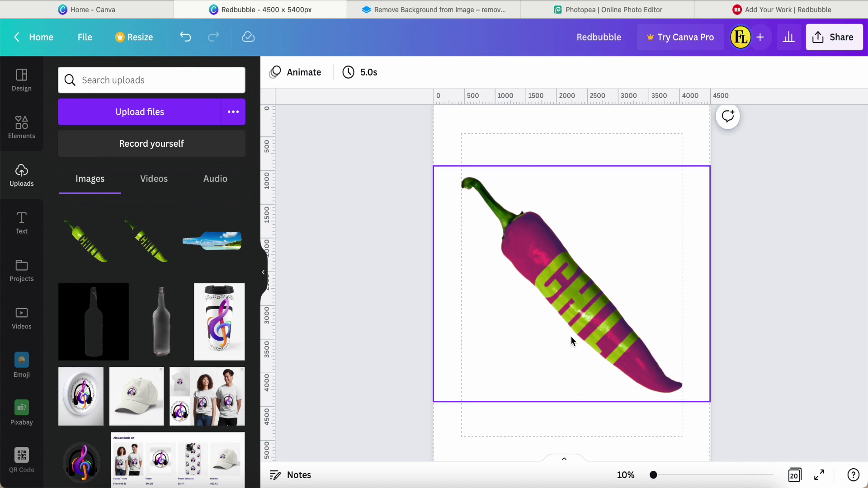
scroll(548, 354, down, 1)
scroll(547, 354, down, 1)
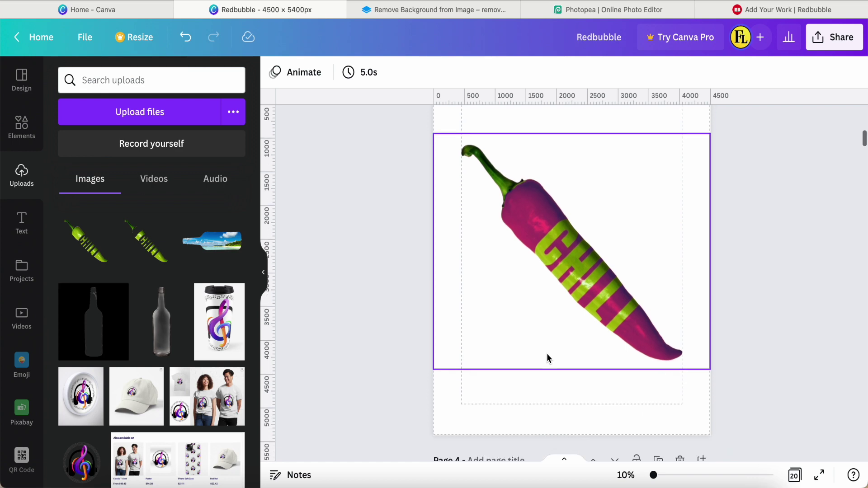
scroll(547, 354, down, 3)
scroll(546, 354, down, 5)
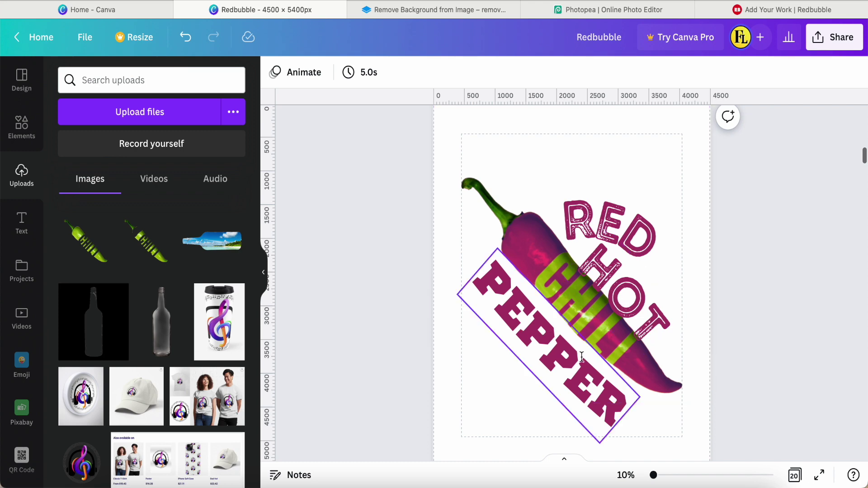
Nudge the word HOT slightly to the right on Page 4
click(625, 311)
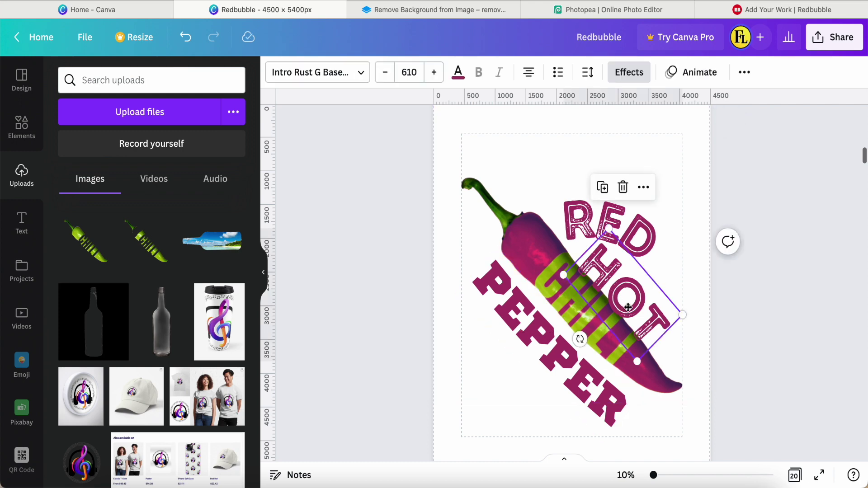
drag(629, 308, 637, 304)
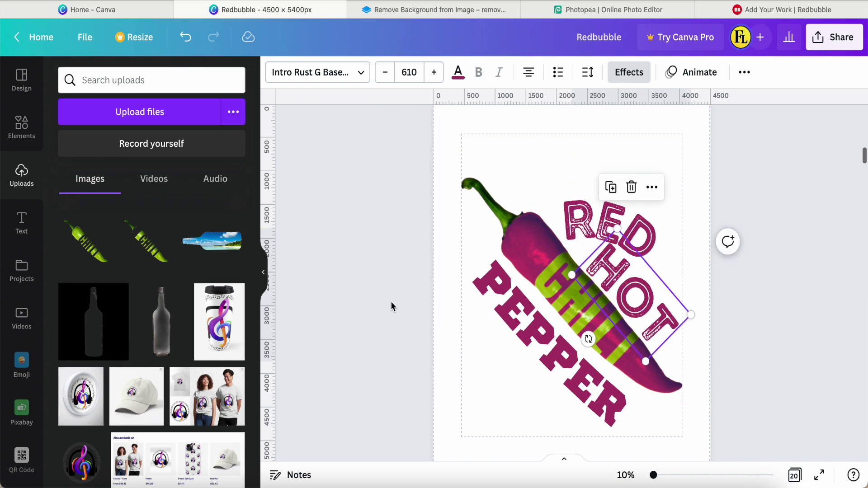
click(368, 327)
scroll(367, 327, down, 1)
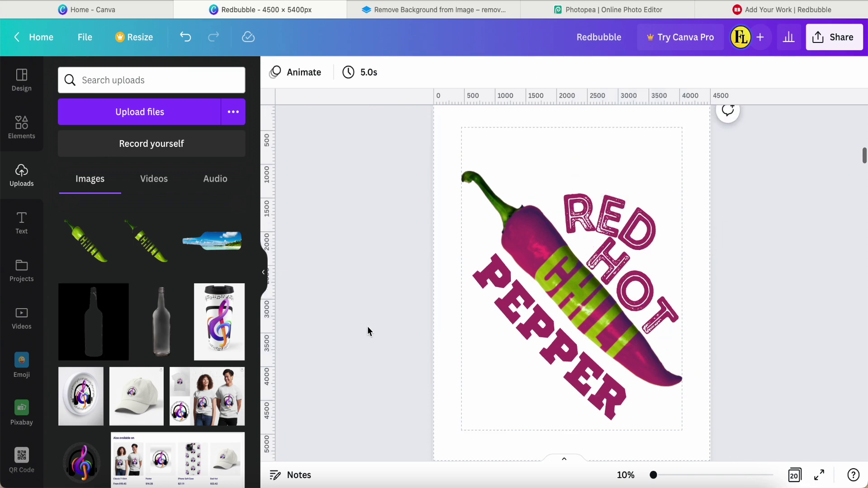
Colour the letters PER in PEPPER green and bring up Effects for the PEPPER text
click(555, 344)
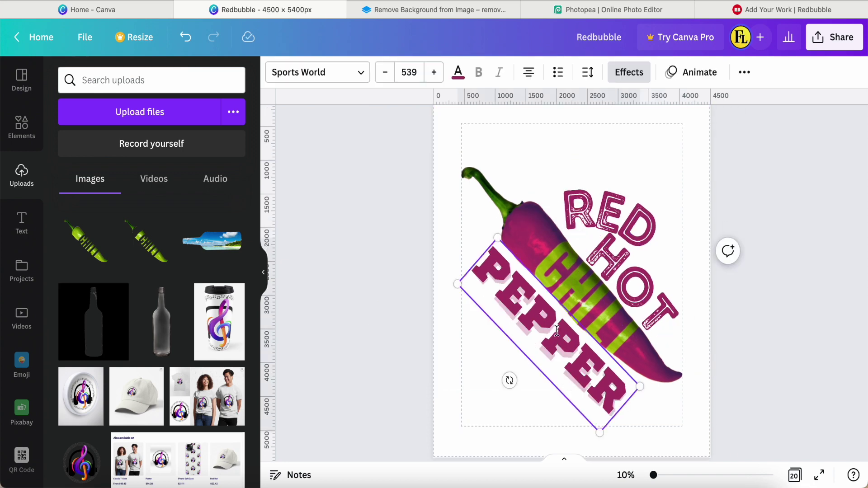
drag(556, 331, 621, 390)
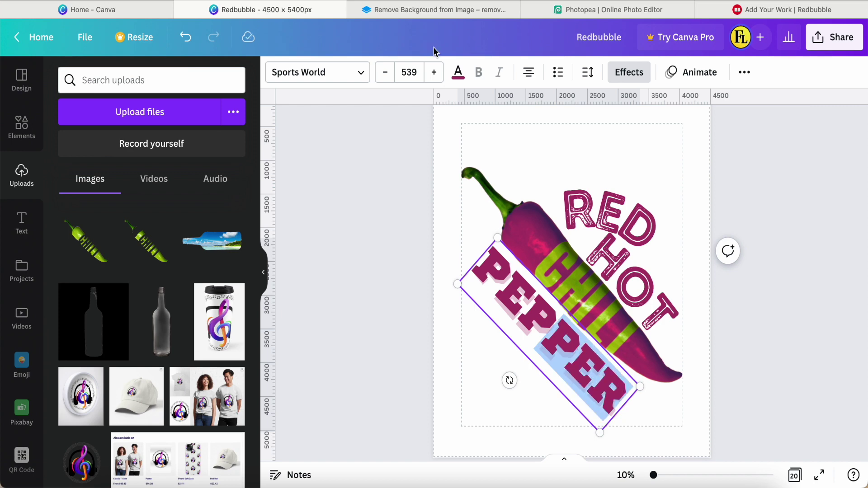
click(458, 72)
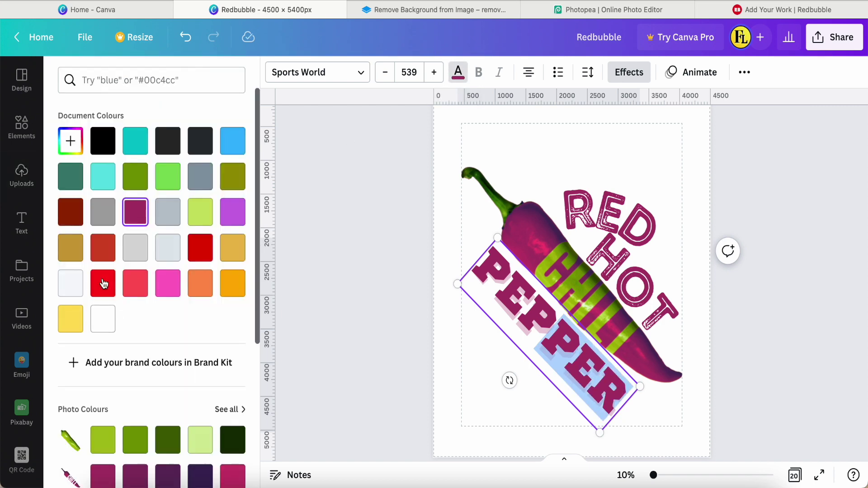
scroll(169, 411, down, 3)
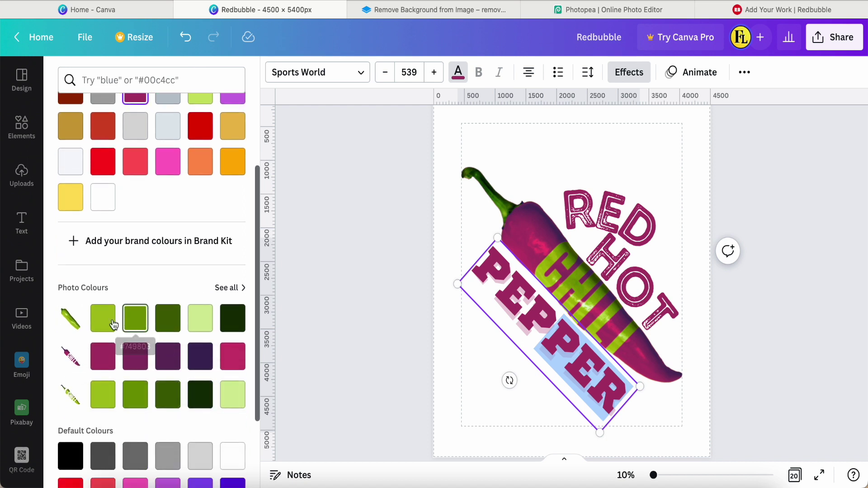
click(141, 321)
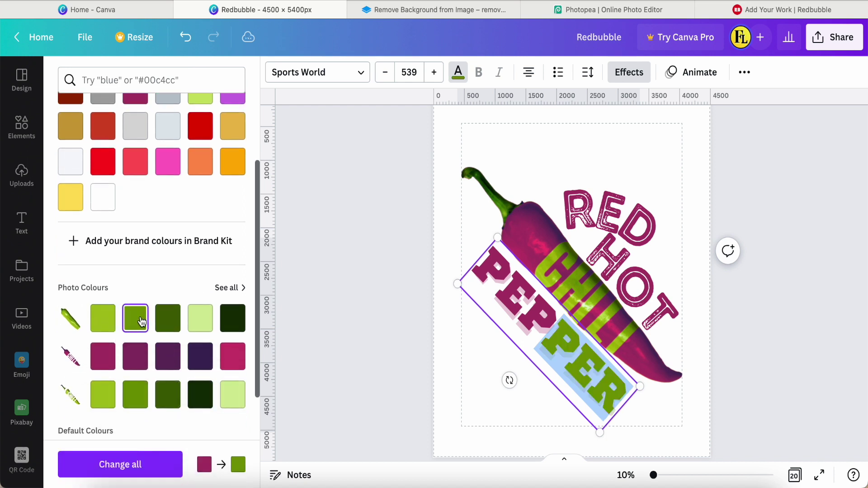
click(372, 333)
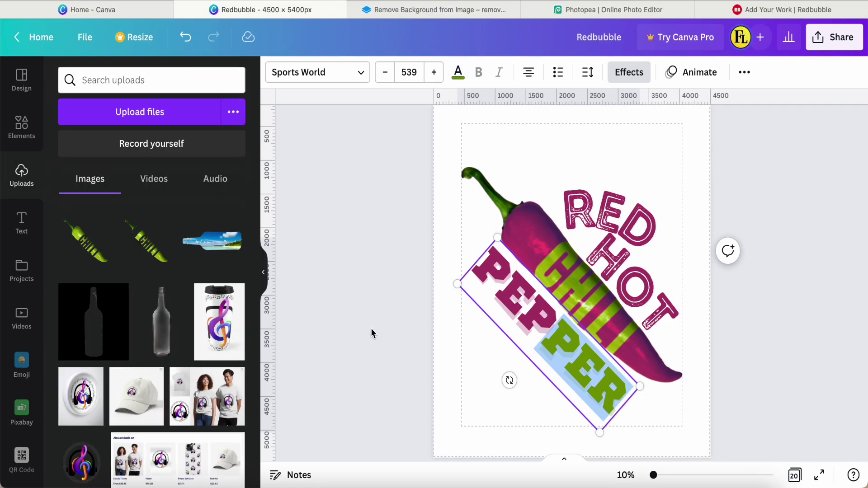
click(516, 345)
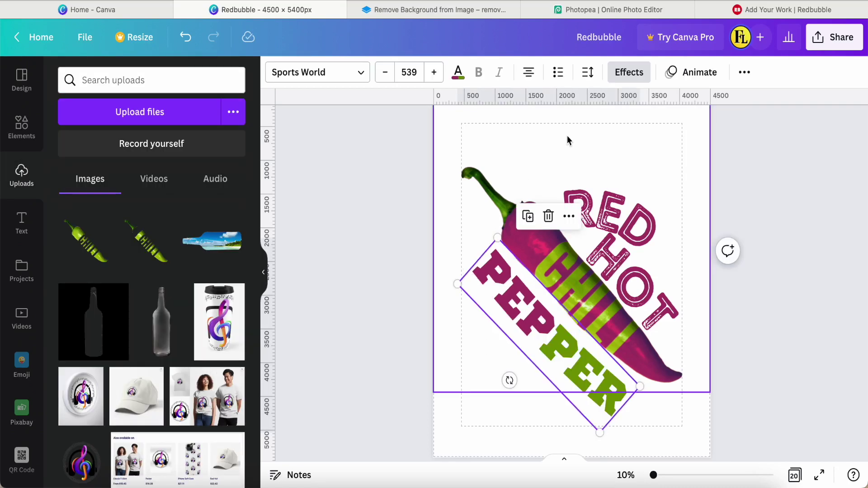
click(627, 74)
scroll(169, 348, down, 2)
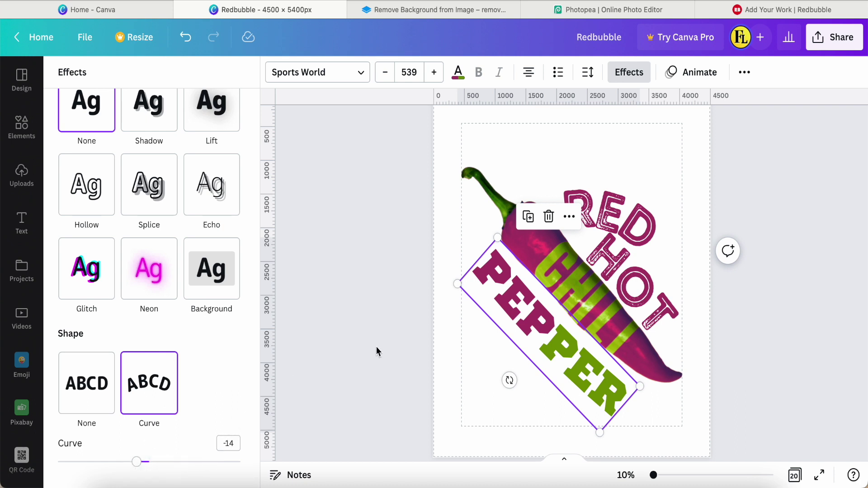
Close the text effects panel and deselect the PEPPER text
click(487, 262)
click(368, 348)
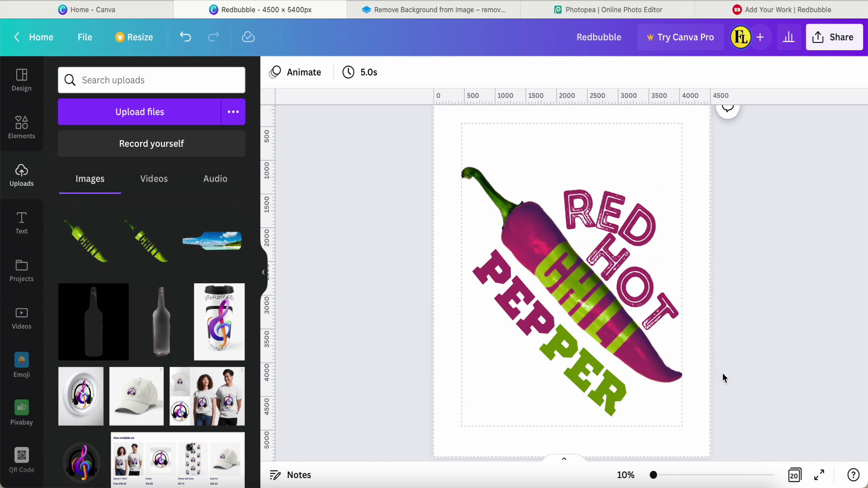
Download Page 4 alone as a PNG, with all other pages unchecked
click(833, 38)
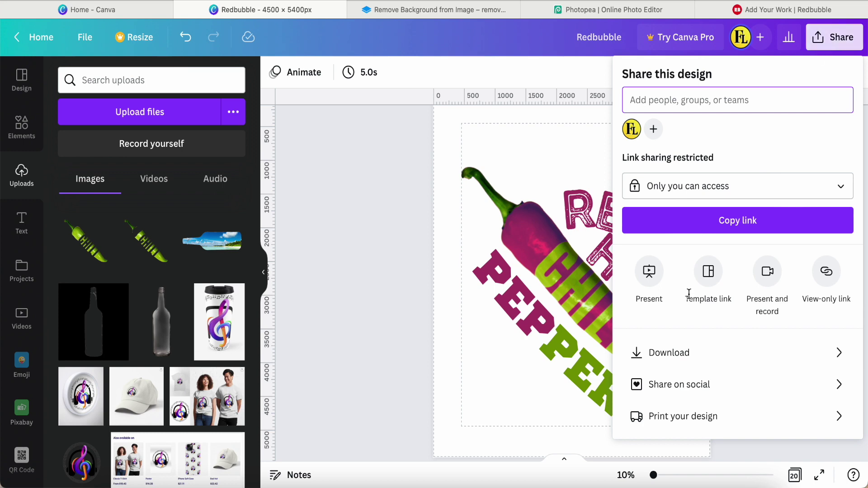
click(690, 350)
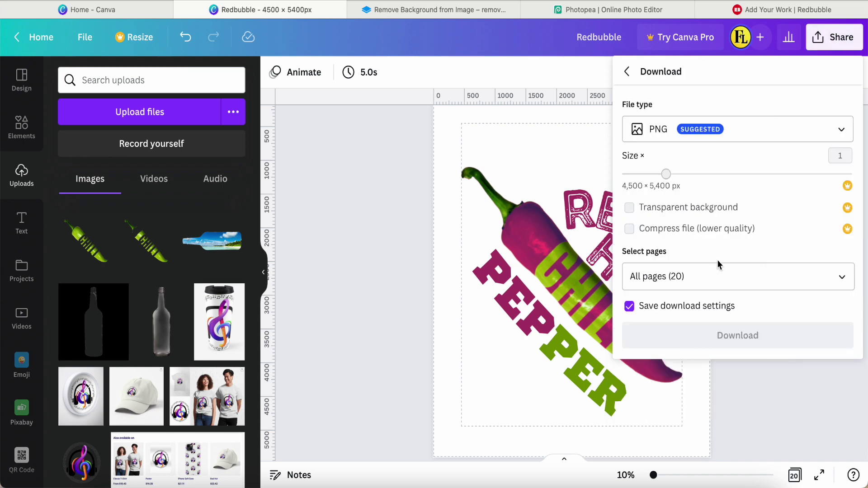
click(395, 251)
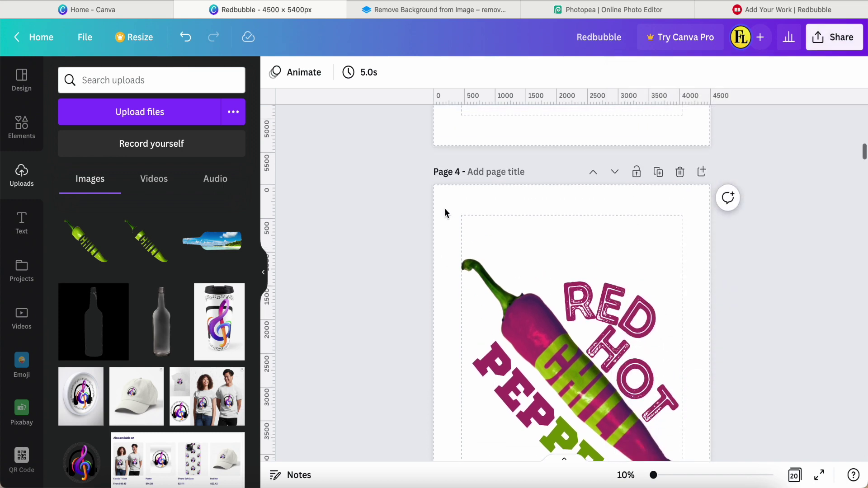
click(832, 37)
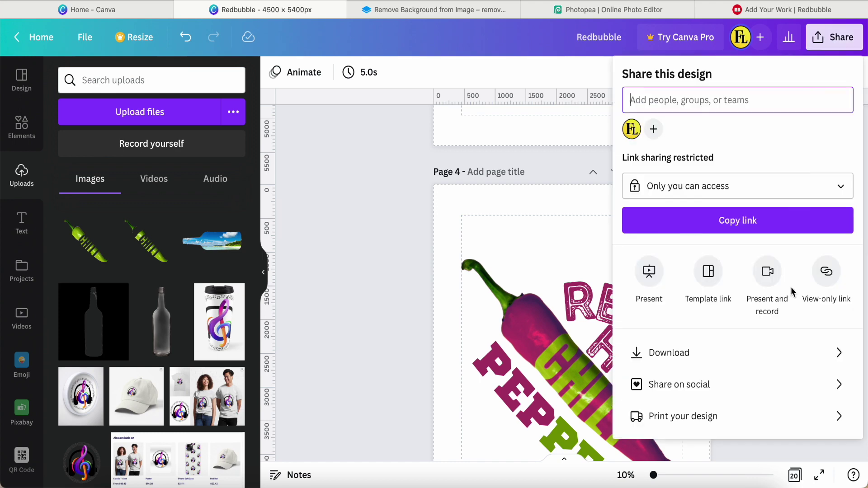
click(817, 351)
click(841, 275)
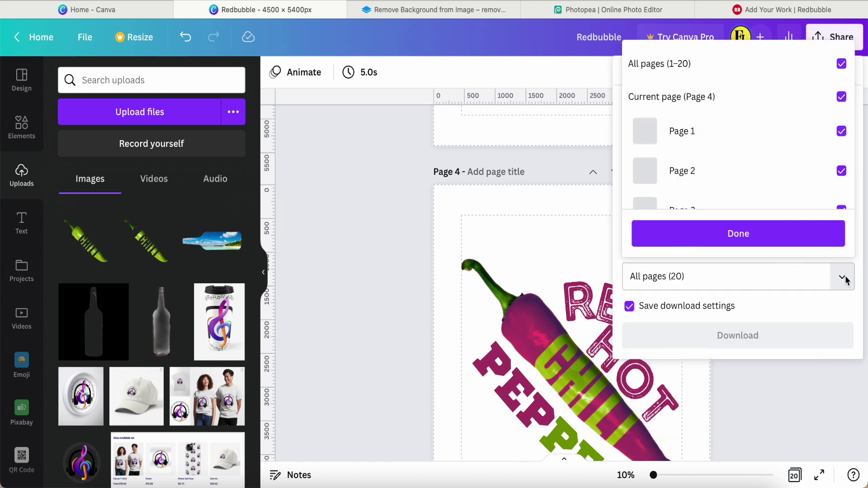
click(648, 67)
scroll(652, 136, down, 3)
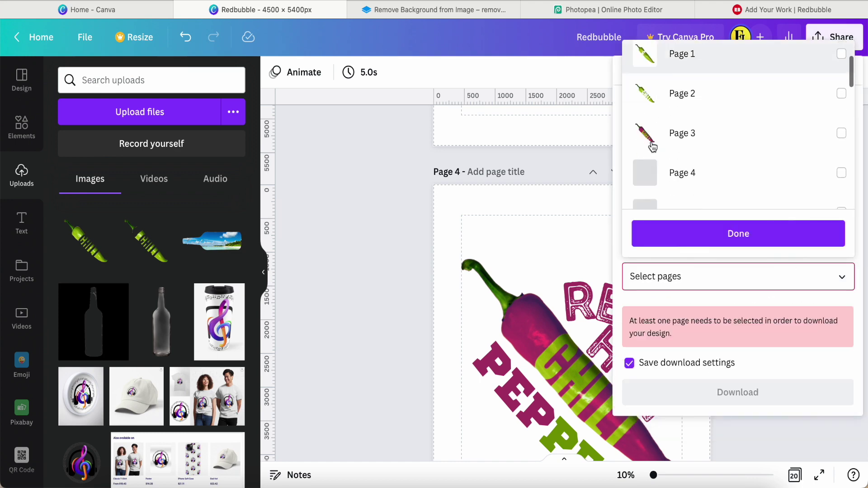
click(668, 120)
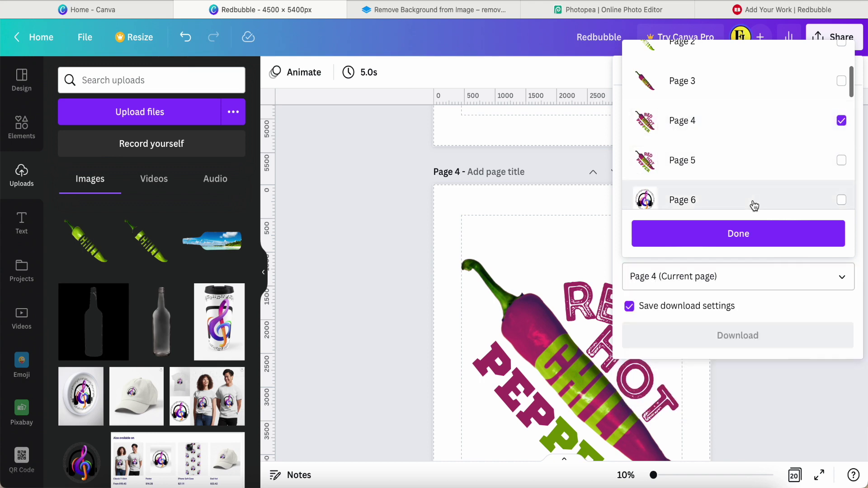
click(751, 241)
click(748, 335)
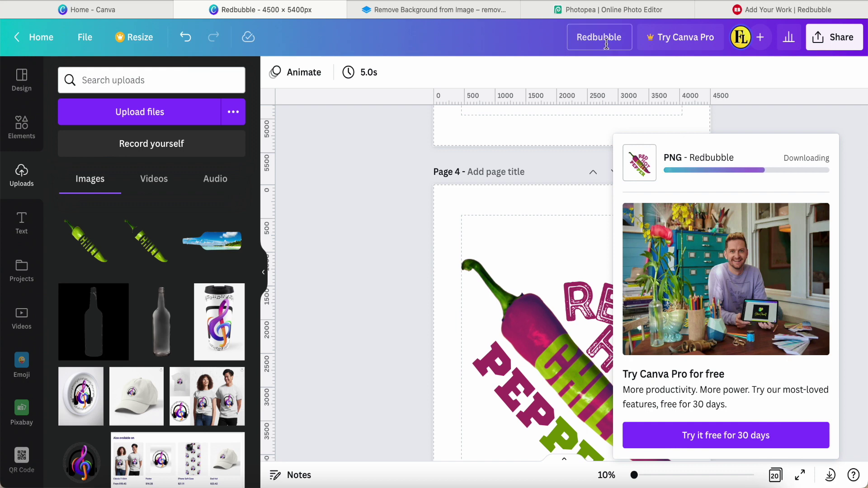
Dismiss remove.bg's Download image prompt, then switch to the Photopea tab
click(397, 12)
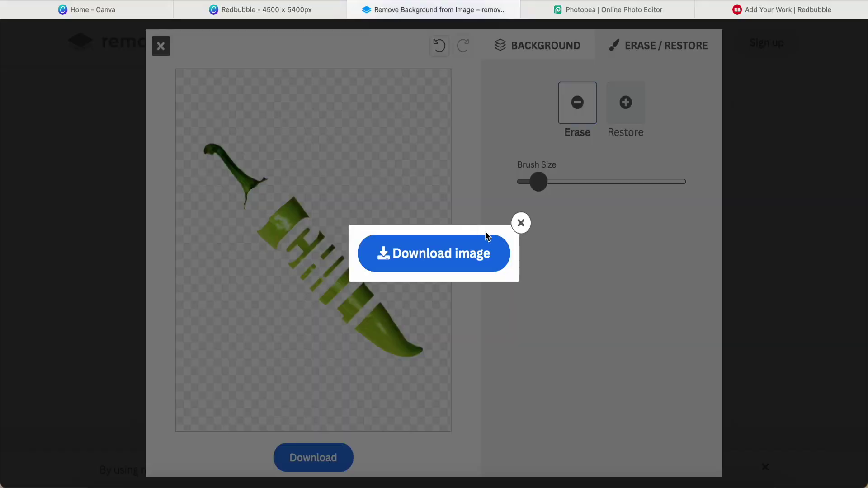
click(519, 224)
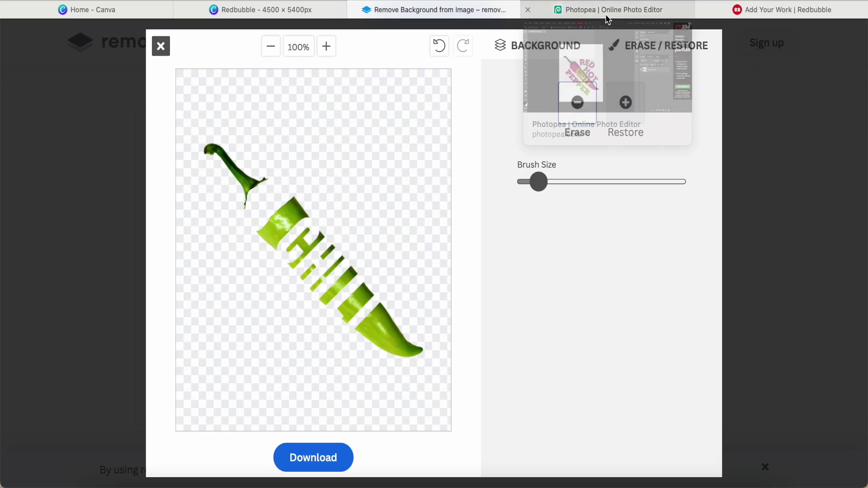
mouse_move(607, 9)
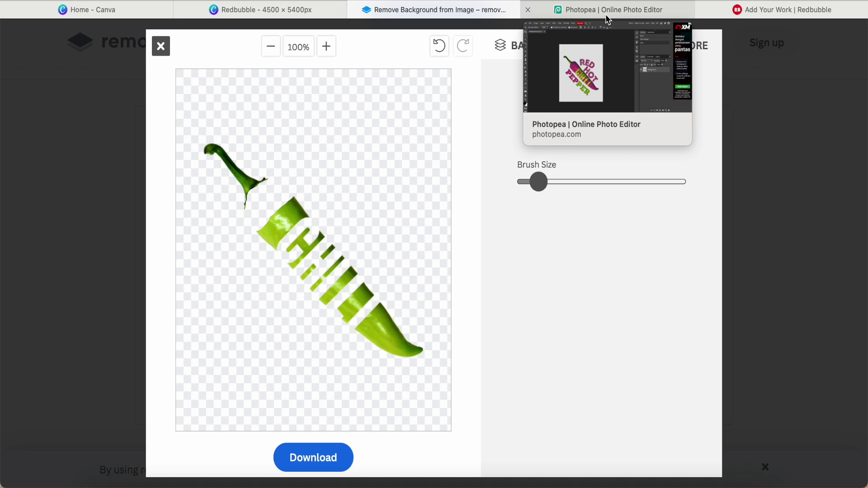
click(608, 14)
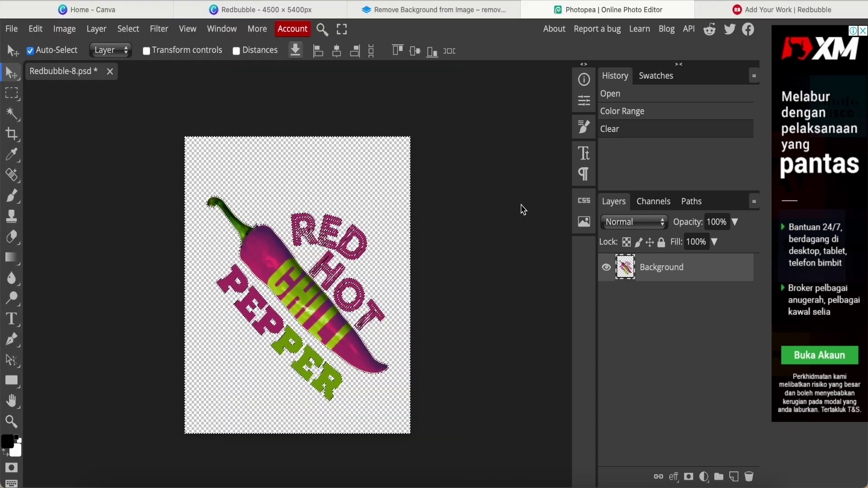
Close the unsaved Redbubble-8.psd document without saving
click(522, 210)
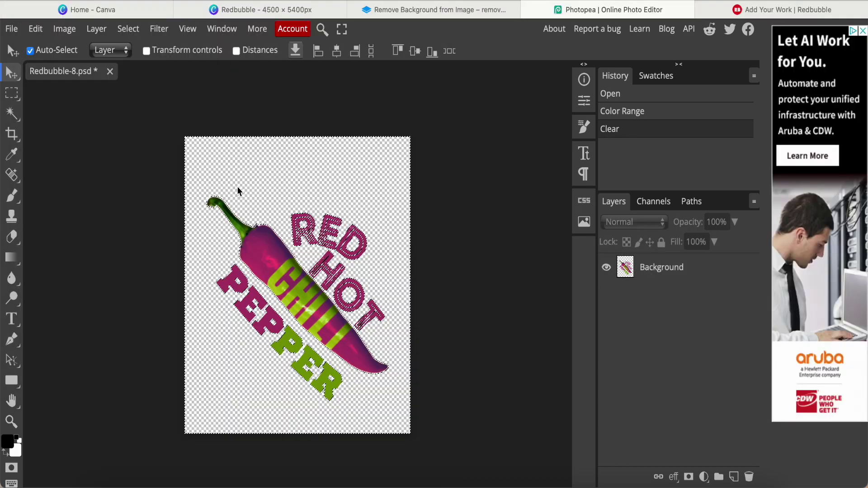
click(109, 71)
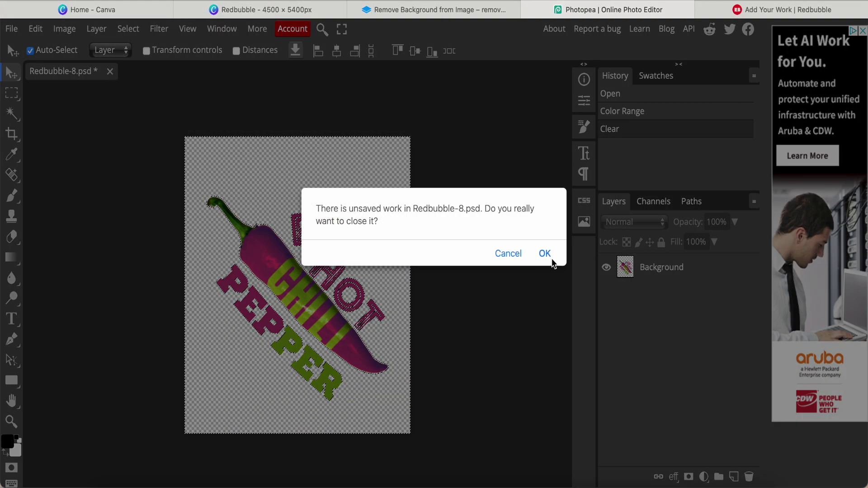
click(546, 257)
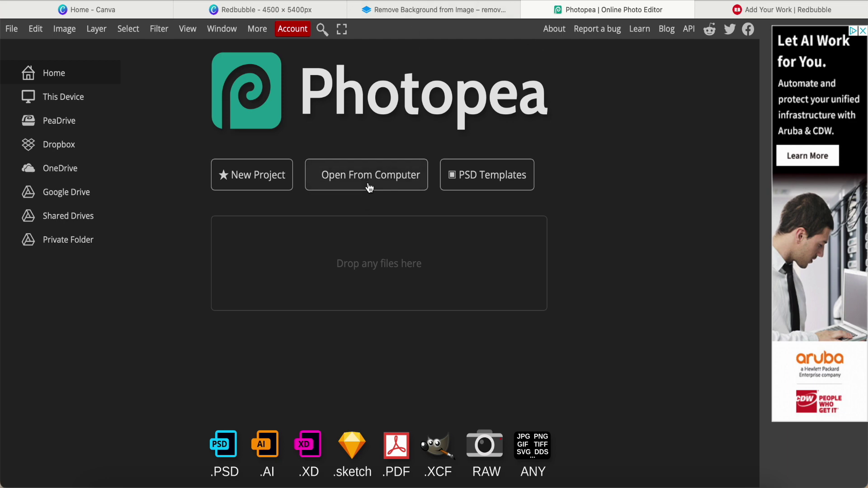
Open Redbubble-6.png from the Downloads folder
click(370, 180)
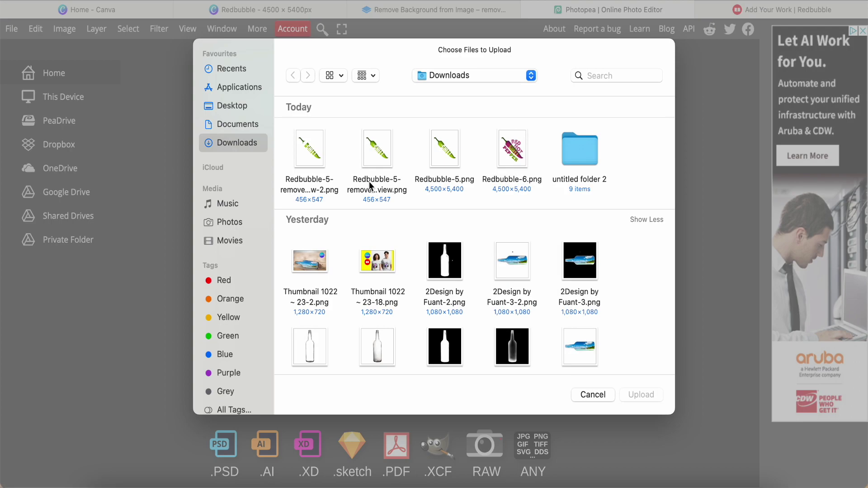
click(514, 160)
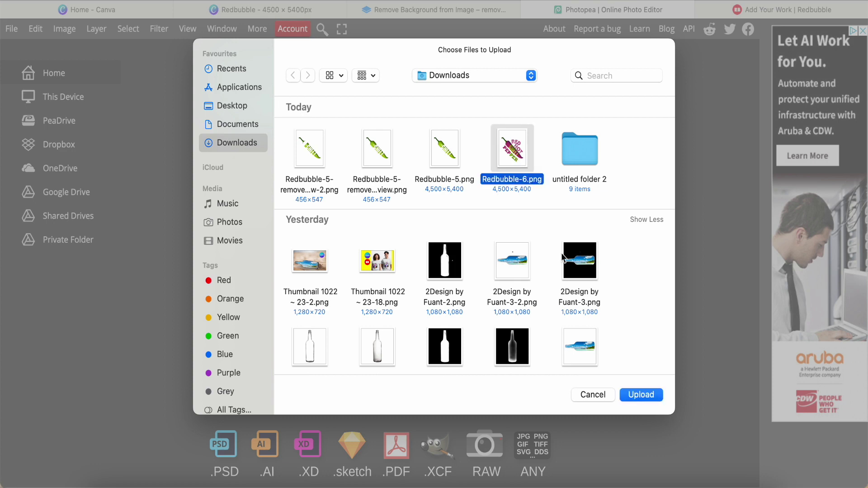
click(636, 396)
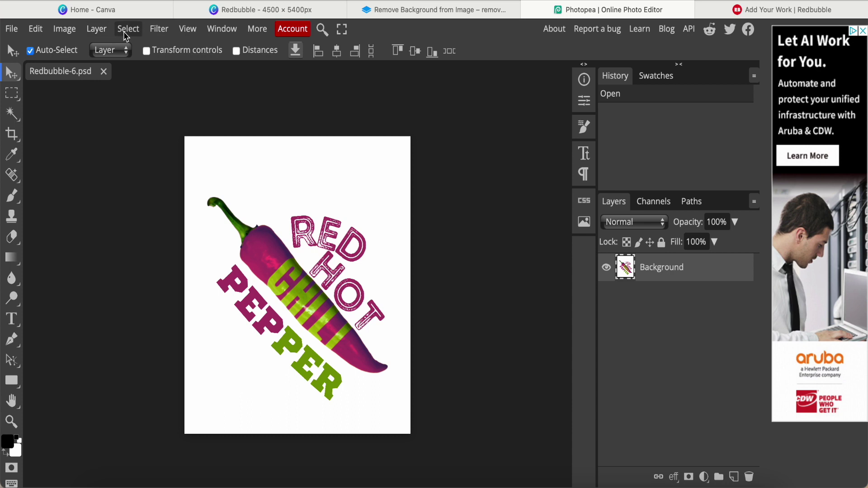
Select the white background with Color Range, adjusting fuzziness, and delete it
click(127, 28)
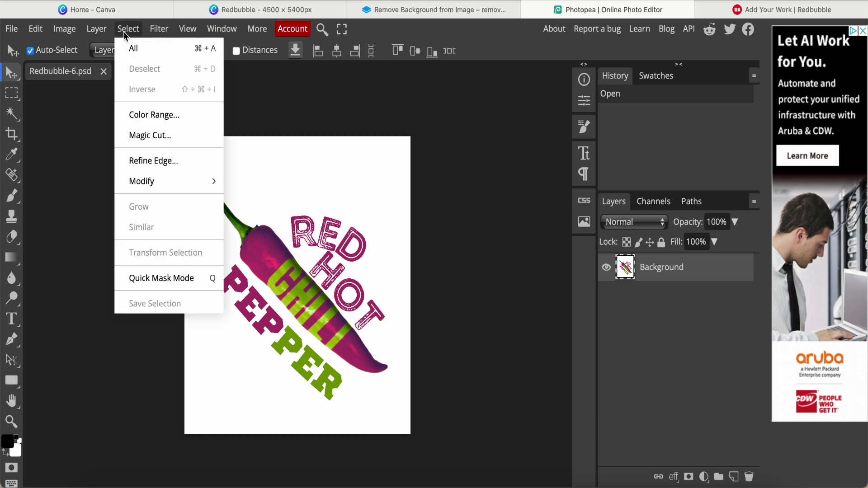
click(156, 117)
click(238, 176)
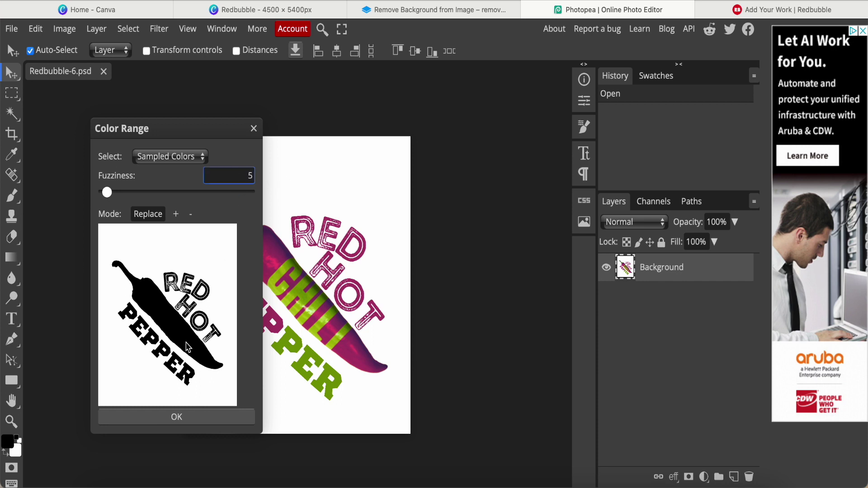
click(183, 420)
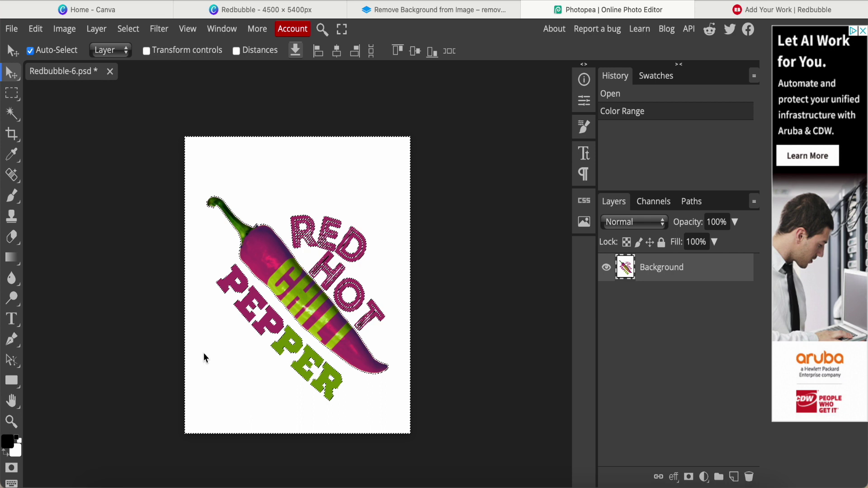
key(Delete)
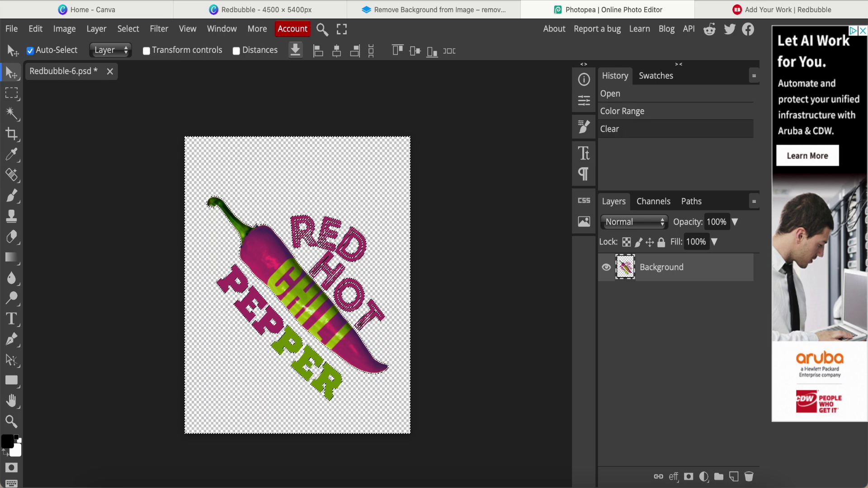
scroll(396, 384, up, 2)
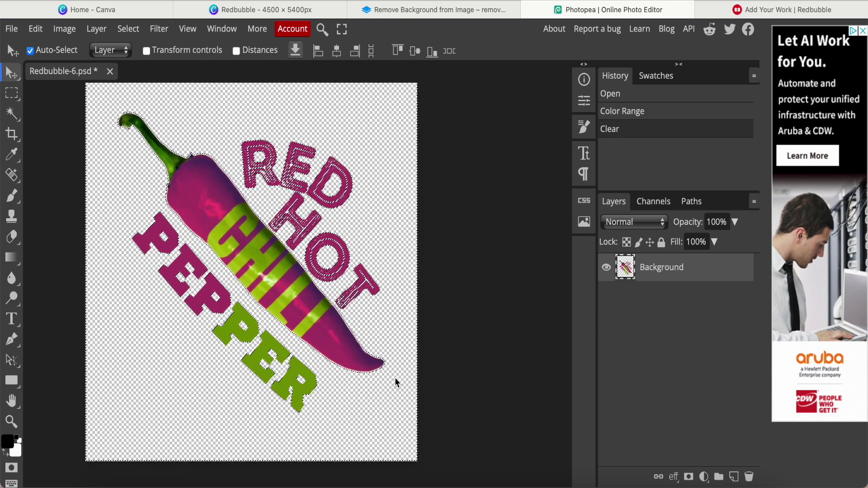
scroll(396, 383, up, 1)
scroll(397, 383, down, 2)
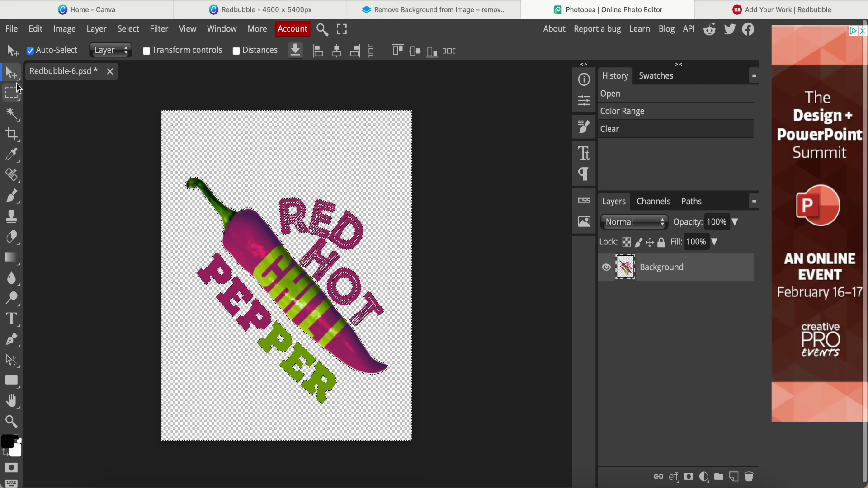
click(12, 29)
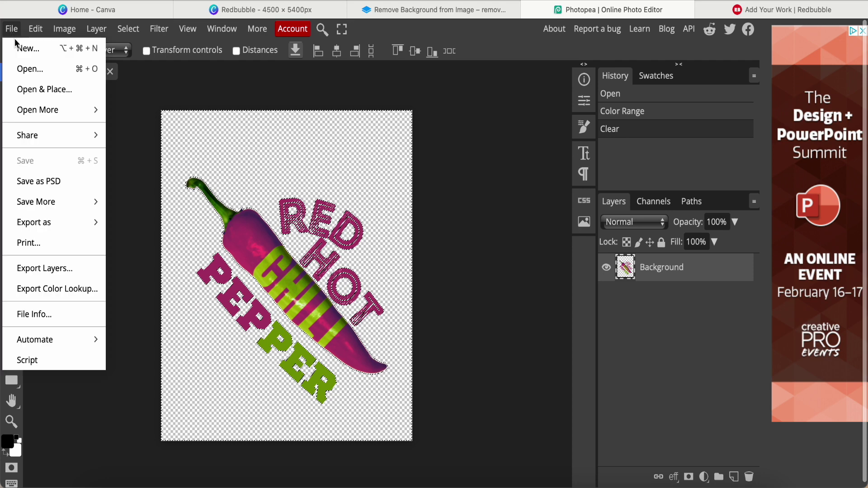
mouse_move(34, 223)
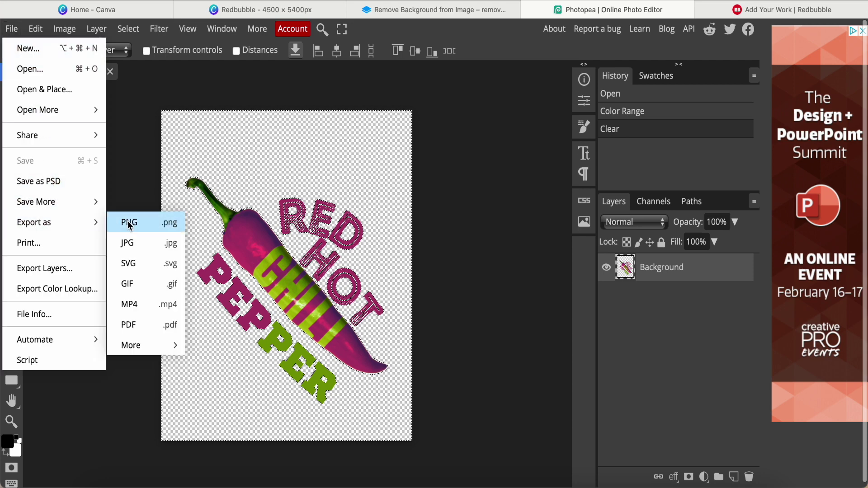
Save for web as a 4500×5400 PNG named Redbubble-66
click(129, 222)
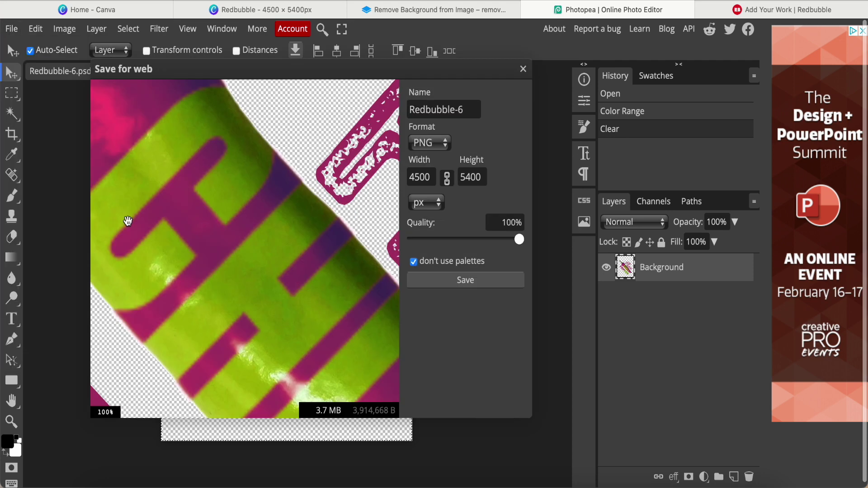
click(466, 111)
text(6)
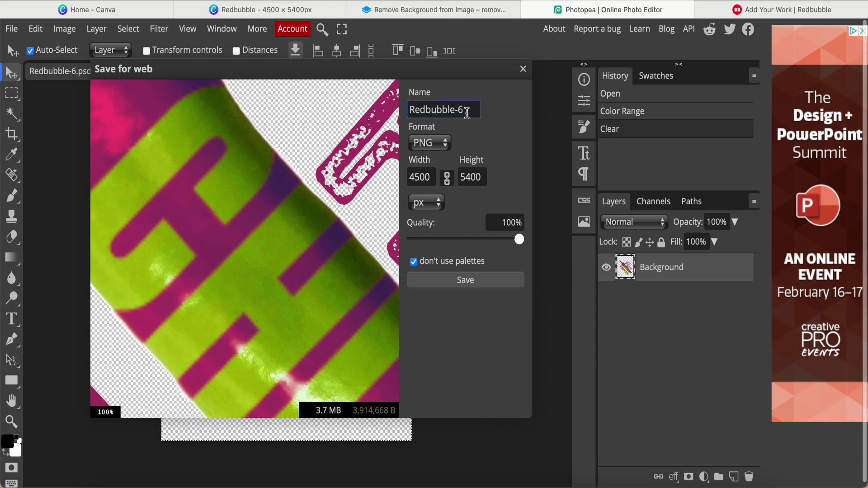
click(469, 283)
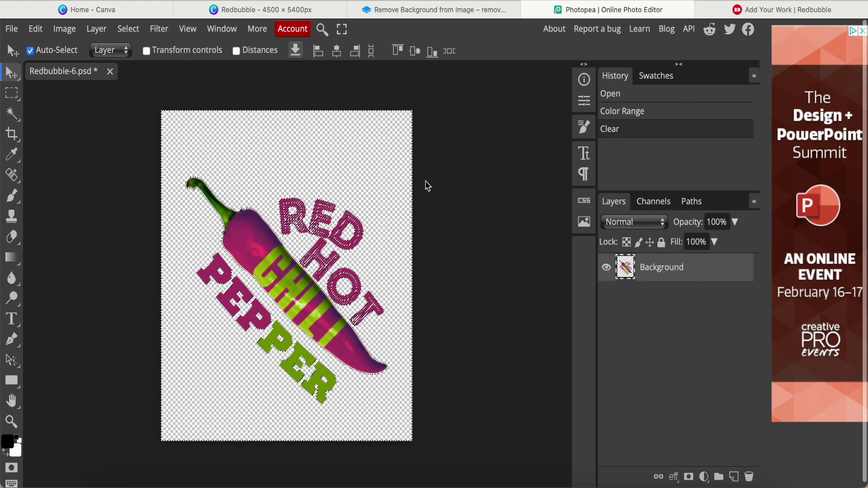
Replace the new work's artwork with Redbubble-66.png from Downloads and upload it
click(788, 11)
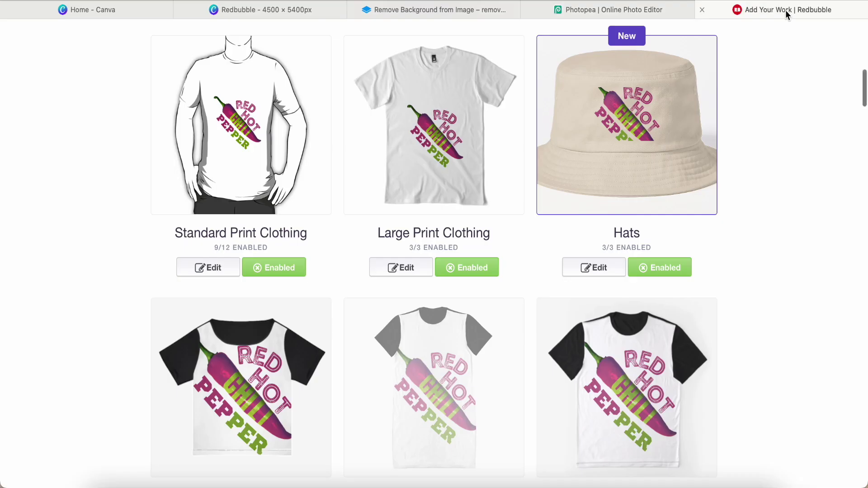
scroll(97, 260, up, 4)
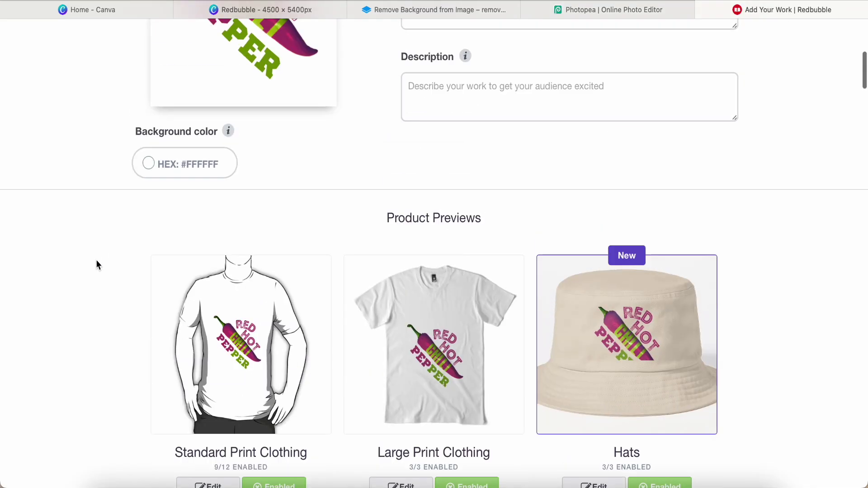
scroll(96, 260, up, 5)
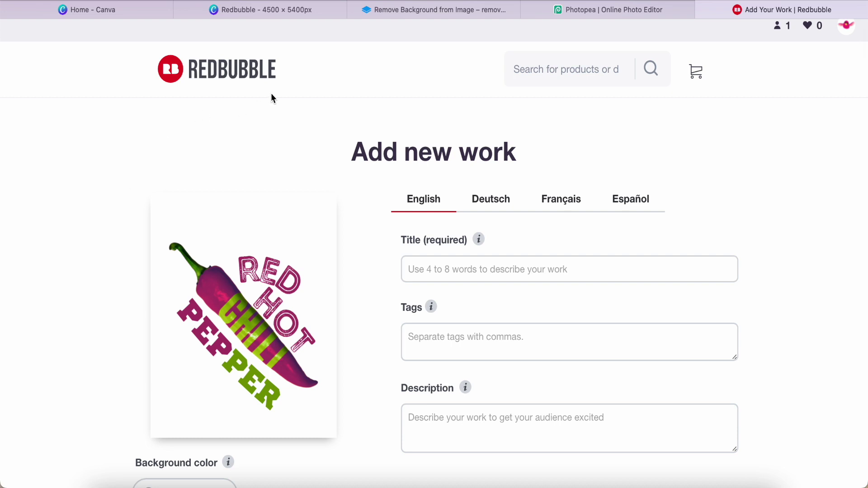
scroll(71, 273, down, 1)
scroll(69, 279, up, 2)
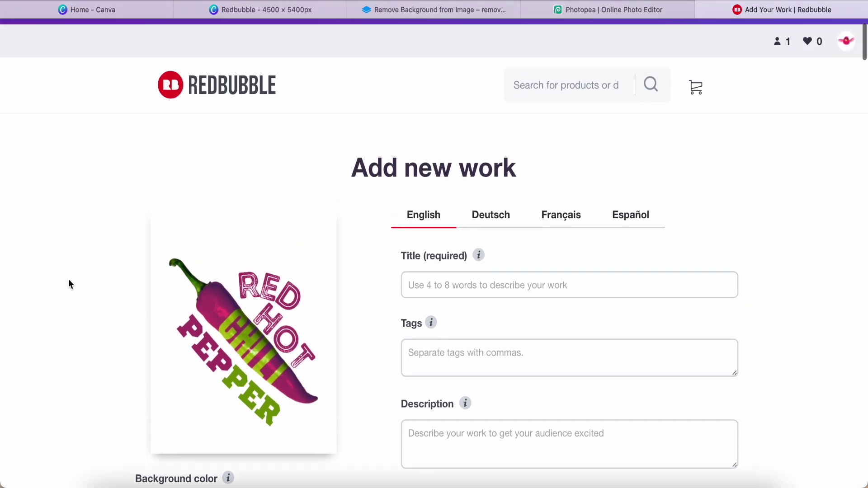
scroll(69, 283, down, 1)
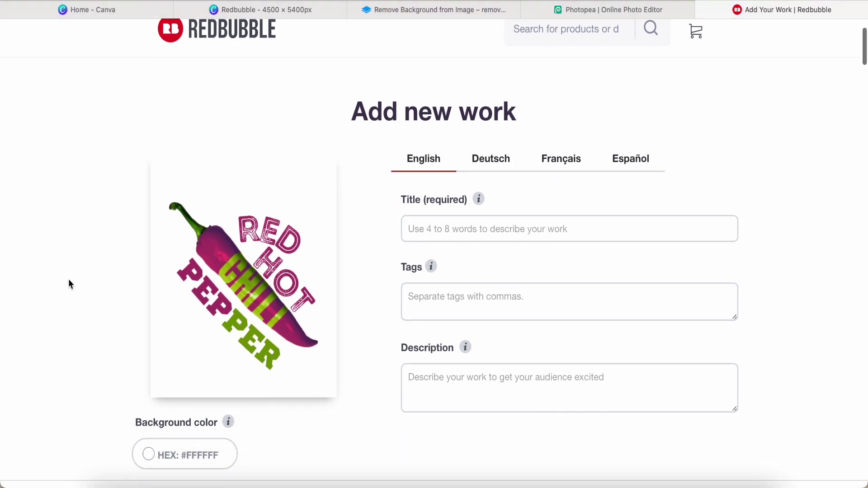
scroll(68, 284, down, 1)
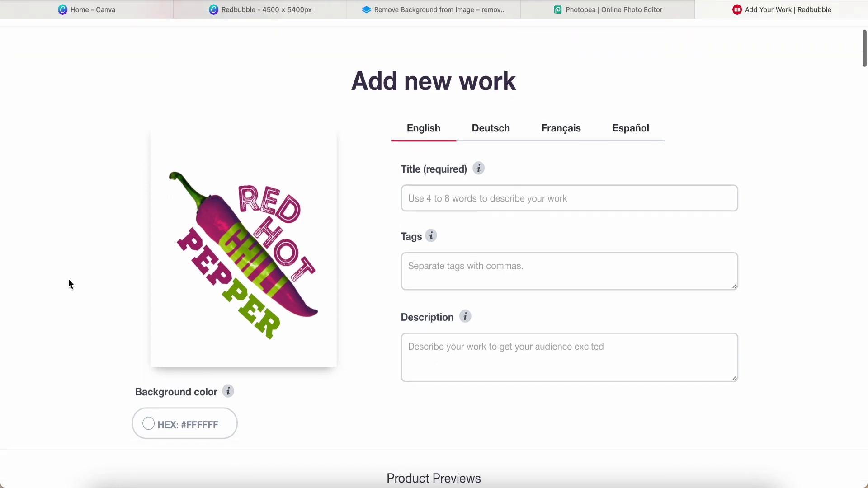
click(237, 235)
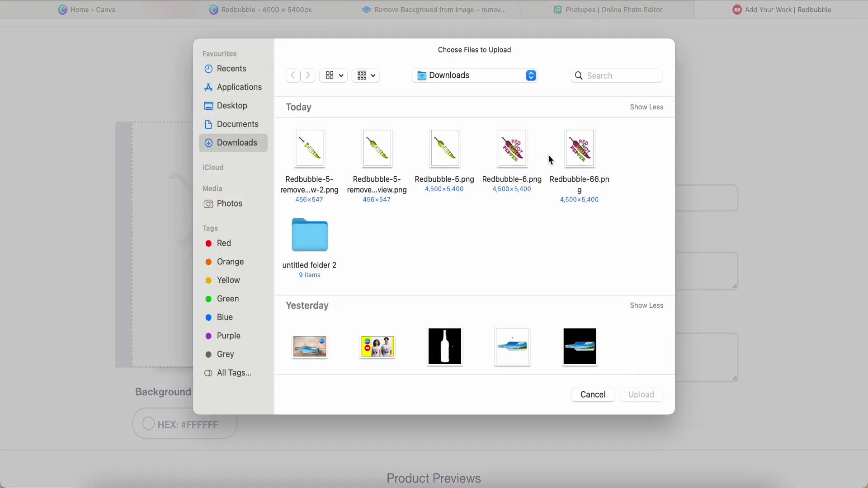
click(578, 160)
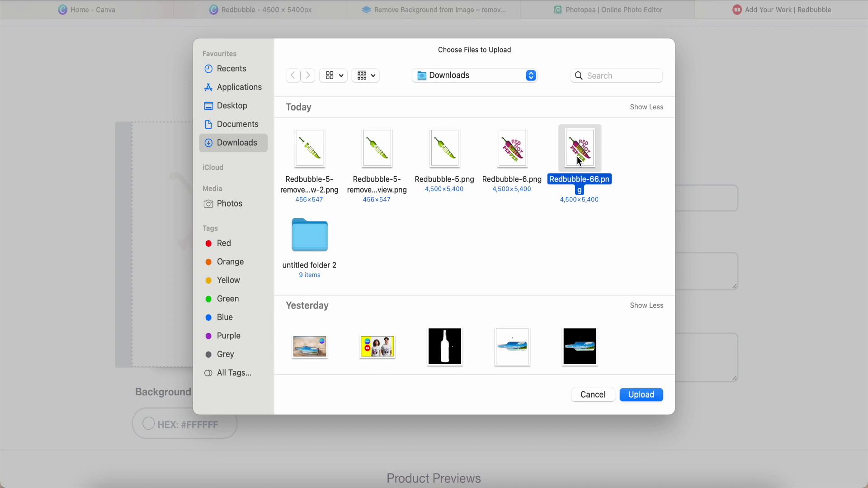
click(642, 401)
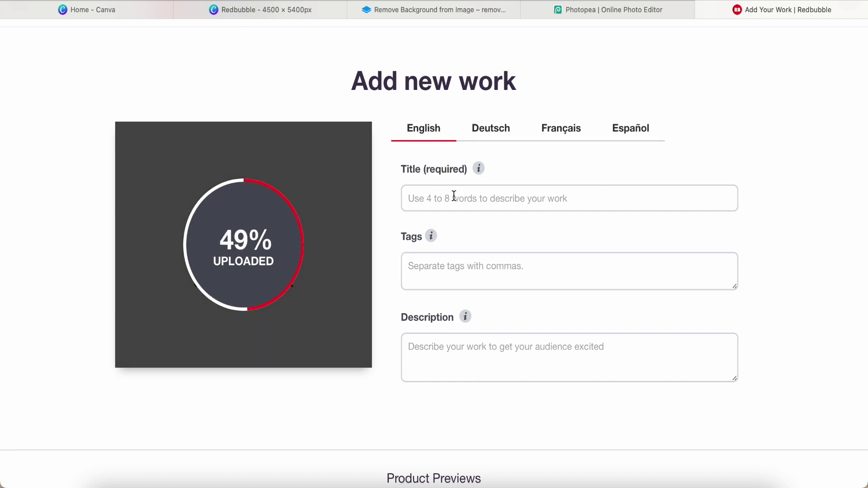
Title the work 'Red Chill Pepper', correcting the title word with a spelling suggestion
click(454, 197)
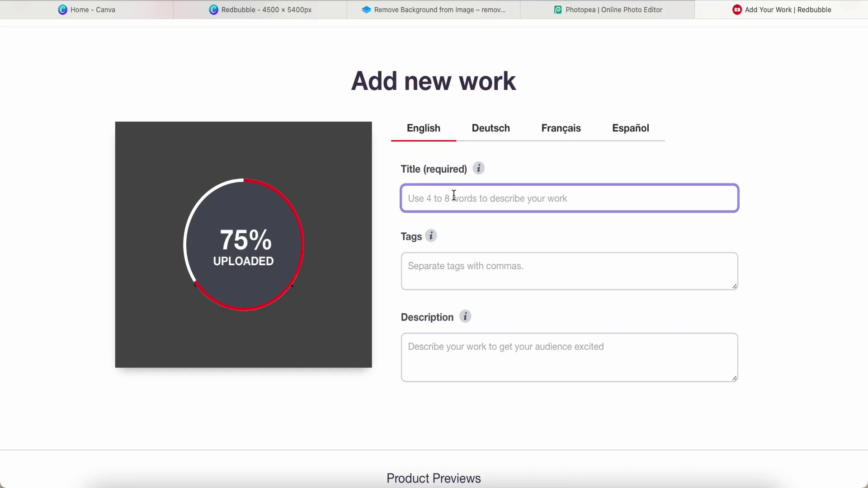
text(R)
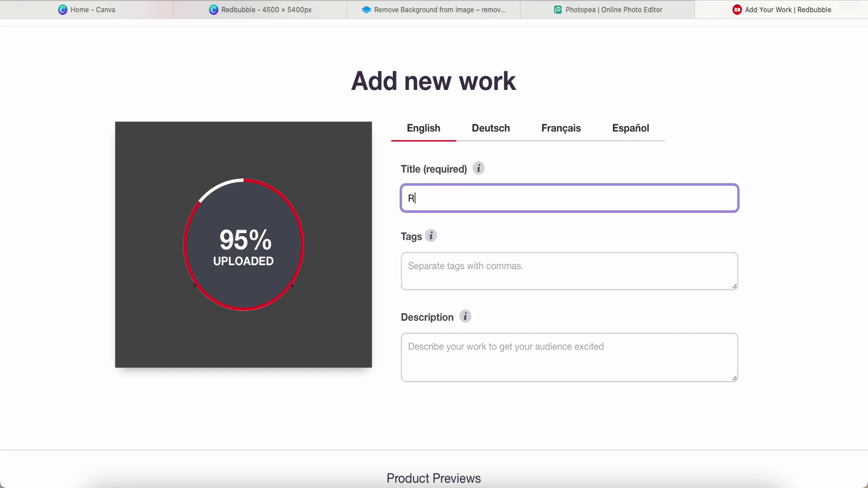
text(E)
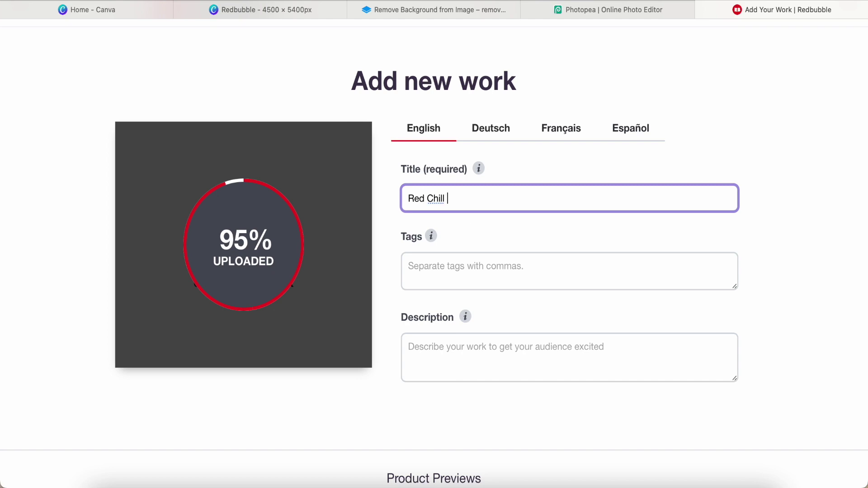
text(Pep)
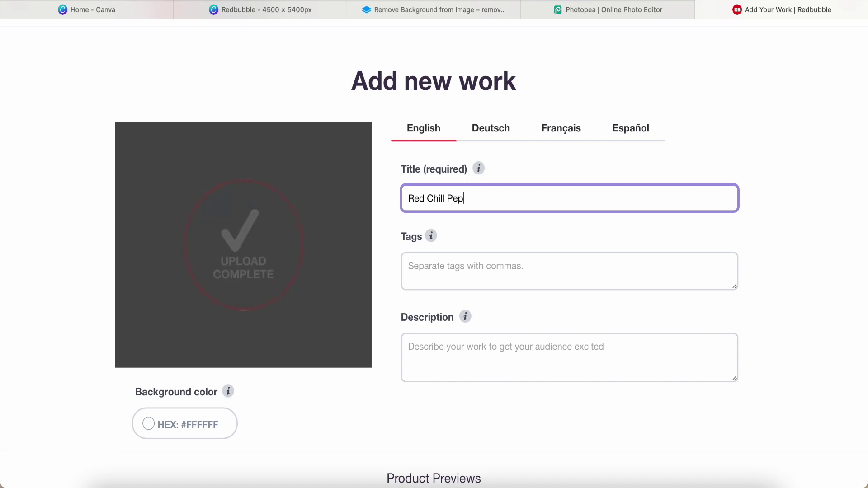
text(per)
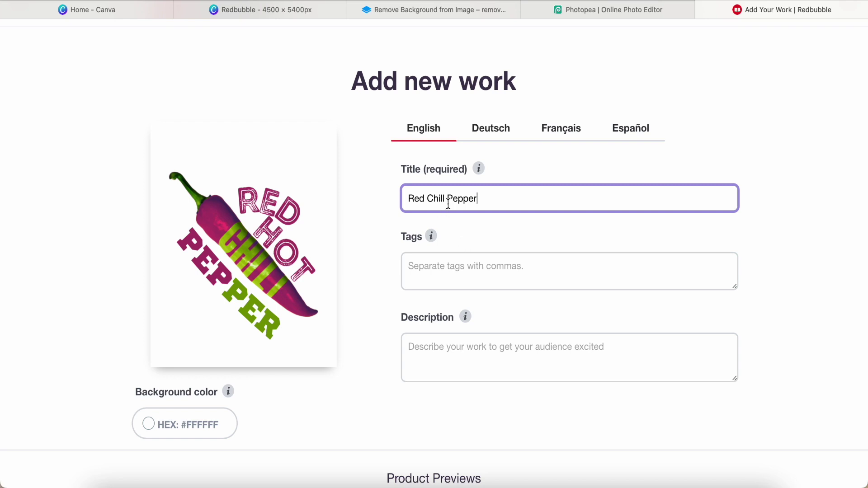
key(Left)
key(Left)
key(Left)
key(BackSpace)
text(i)
key(Right)
right_click(434, 201)
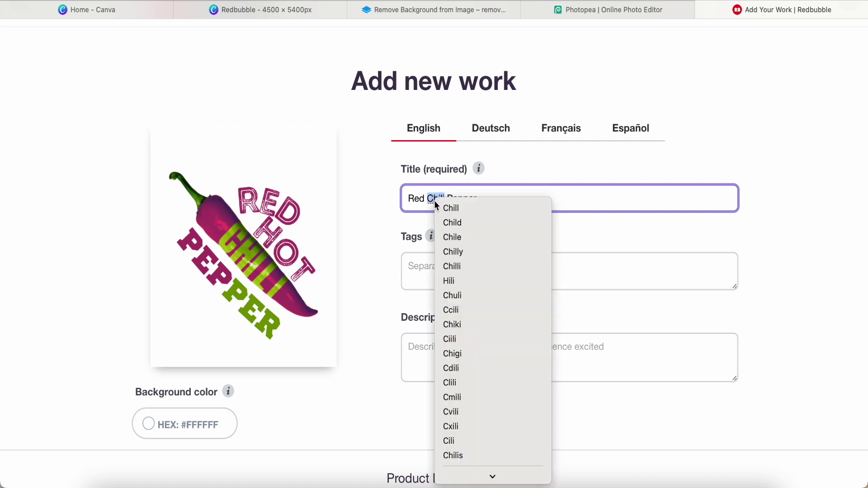
click(475, 259)
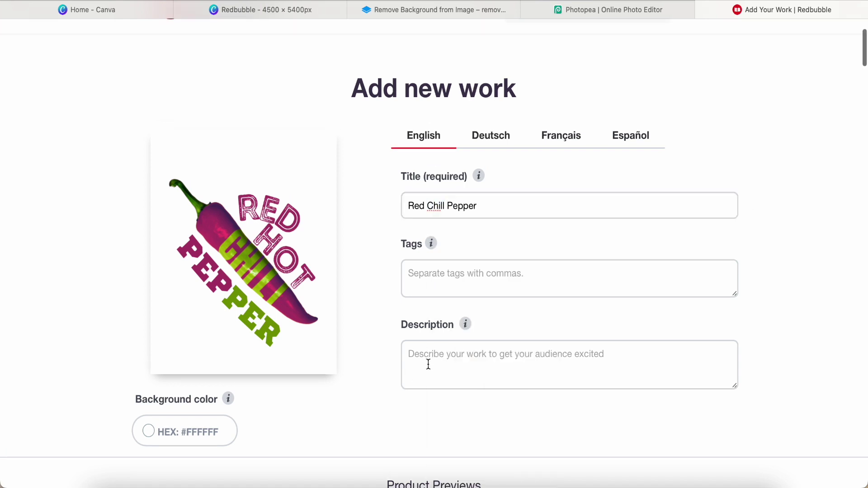
scroll(442, 361, down, 3)
scroll(374, 295, down, 3)
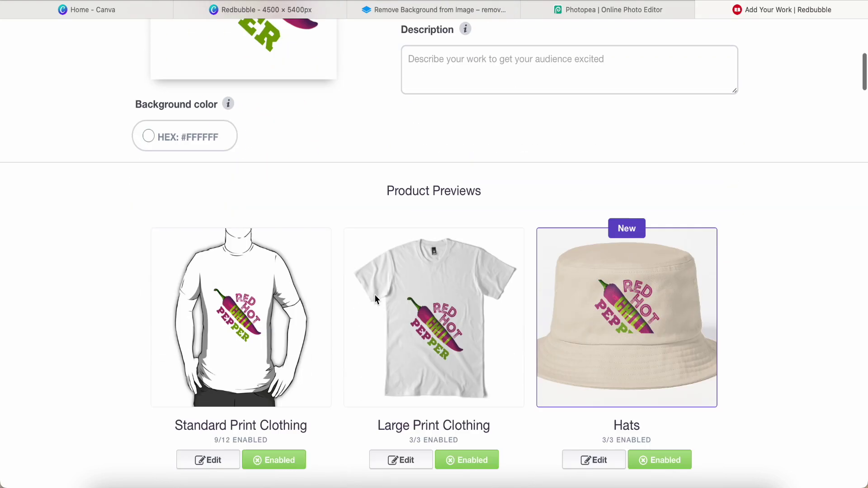
scroll(246, 311, down, 2)
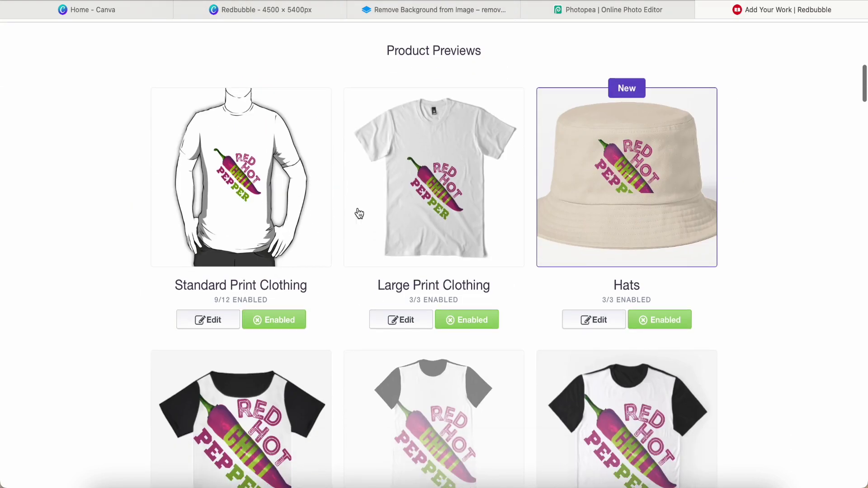
scroll(488, 286, down, 3)
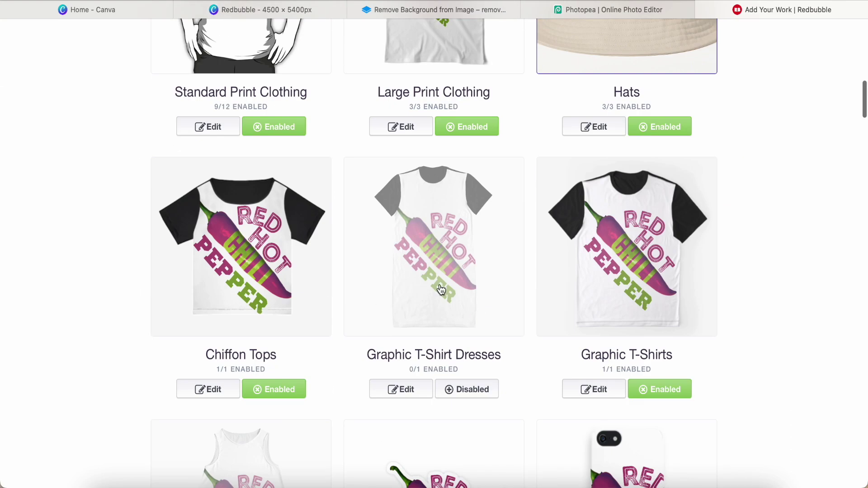
scroll(618, 275, down, 3)
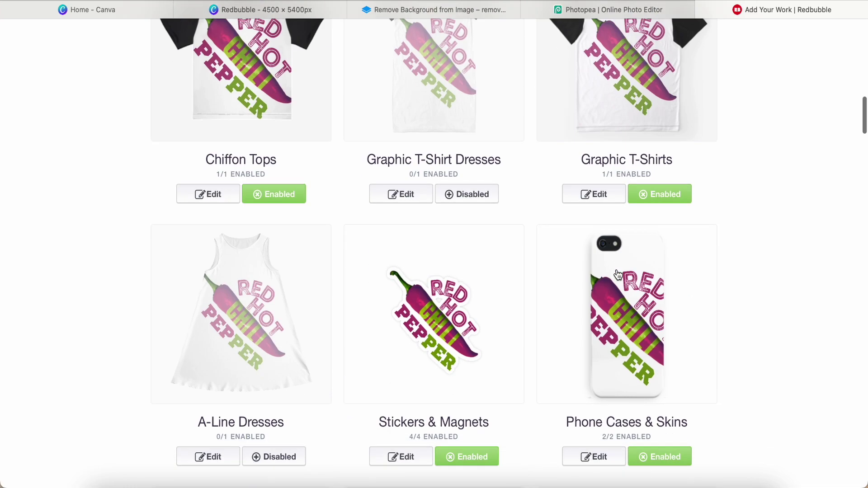
scroll(618, 275, down, 2)
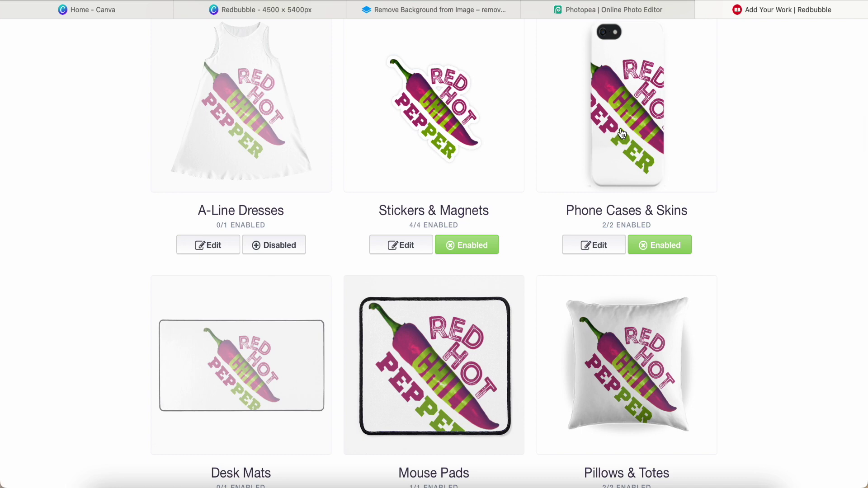
scroll(600, 266, down, 2)
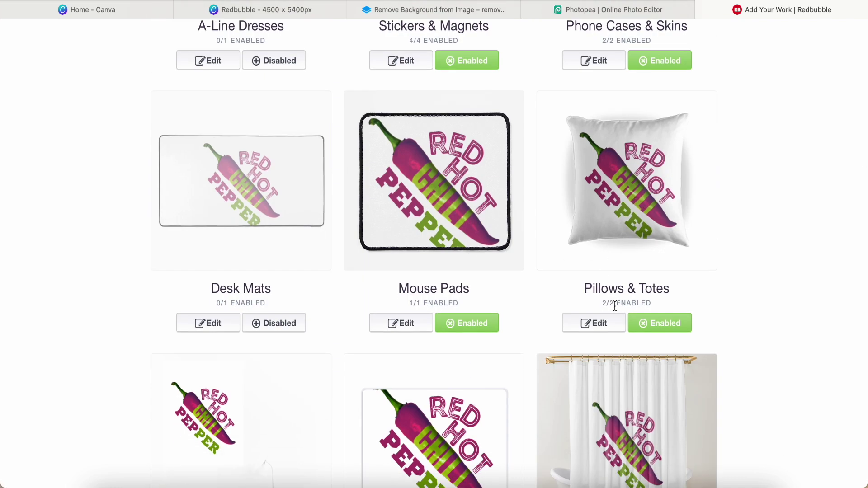
Nudge the pepper up on the pillow and apply the 49% Pillows & Totes design
click(594, 323)
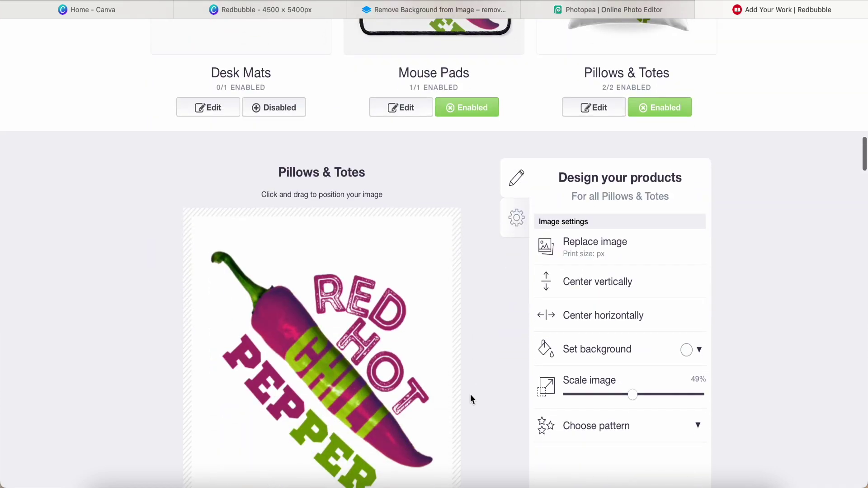
drag(354, 368, 353, 359)
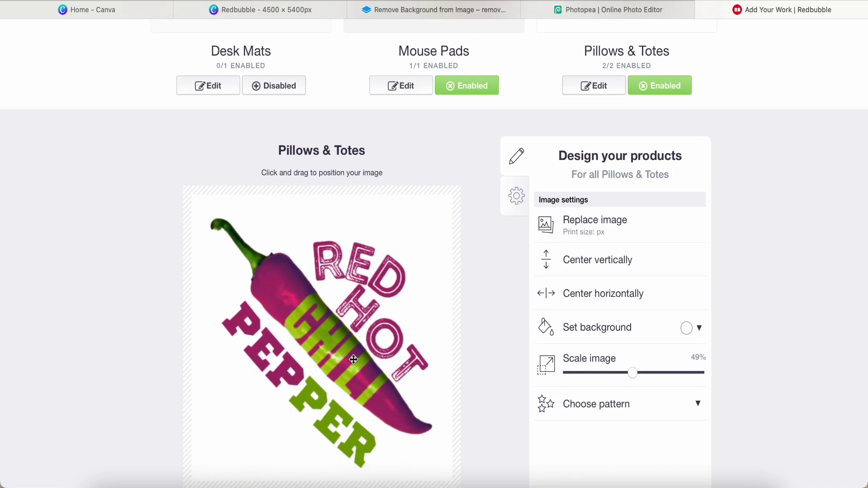
scroll(503, 320, up, 3)
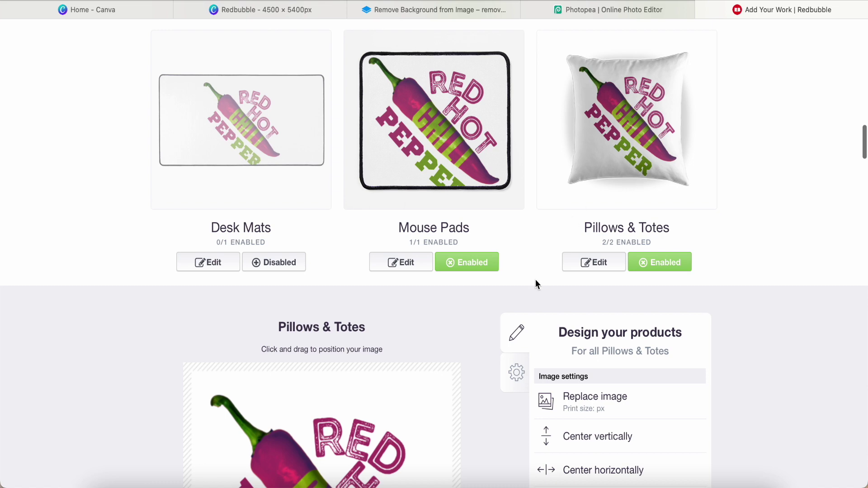
scroll(536, 283, down, 5)
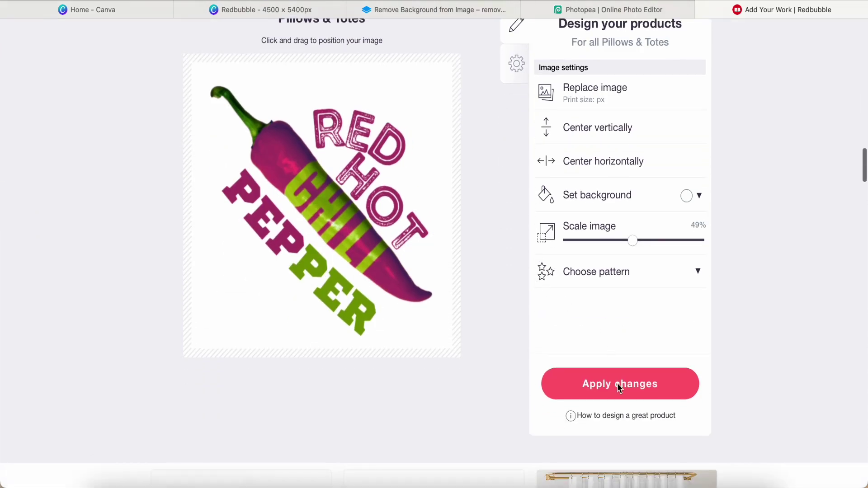
click(617, 388)
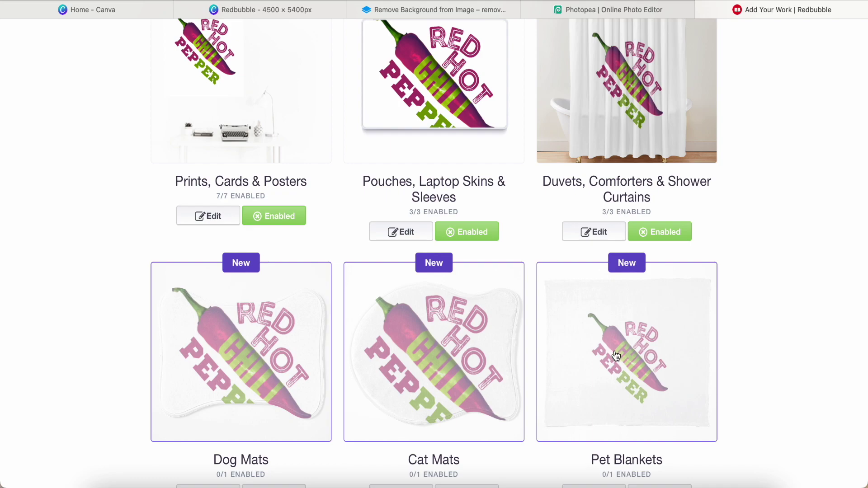
scroll(533, 351, up, 5)
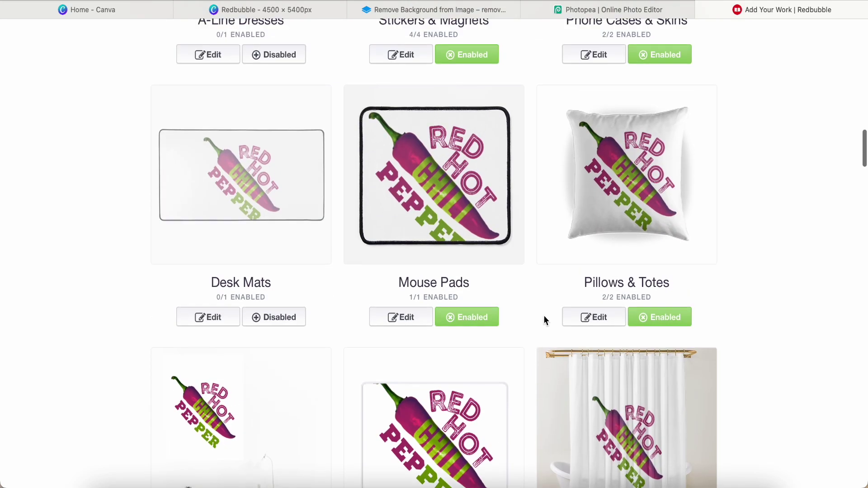
scroll(652, 190, down, 1)
scroll(645, 189, down, 8)
scroll(637, 187, down, 5)
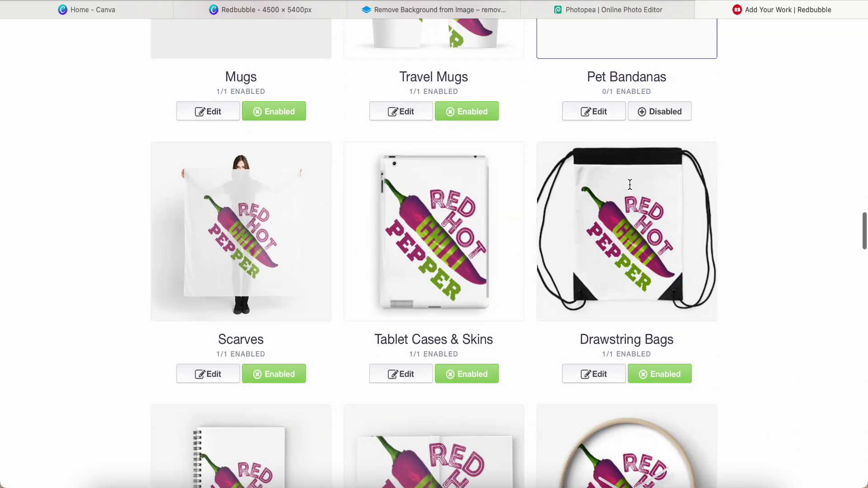
scroll(630, 186, down, 6)
scroll(629, 185, down, 9)
scroll(630, 185, down, 7)
scroll(630, 185, down, 4)
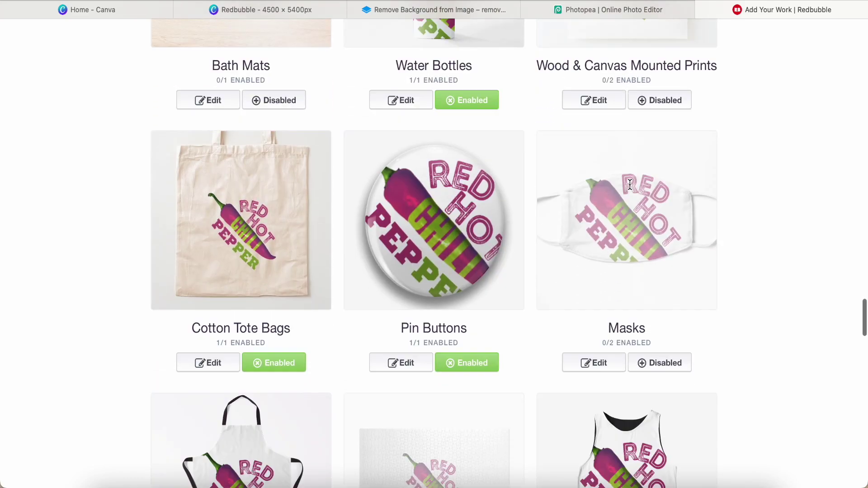
scroll(630, 185, down, 5)
scroll(630, 185, up, 3)
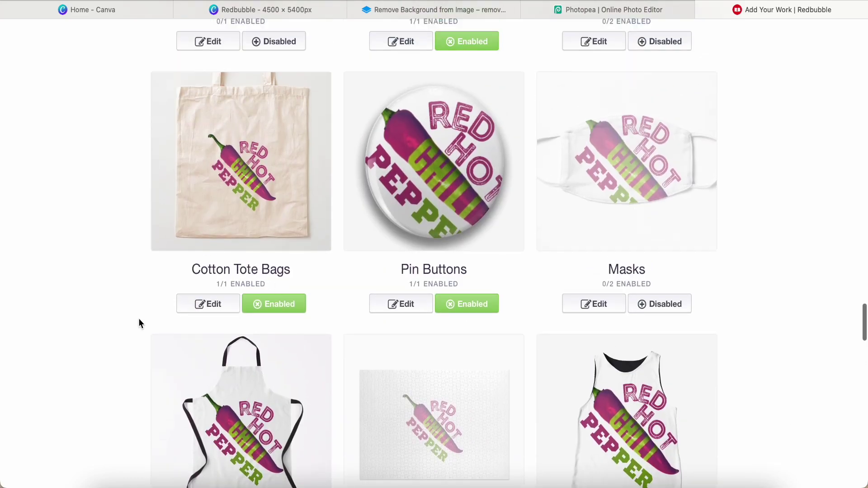
scroll(138, 323, down, 2)
scroll(138, 323, down, 3)
scroll(138, 323, down, 8)
scroll(139, 323, down, 8)
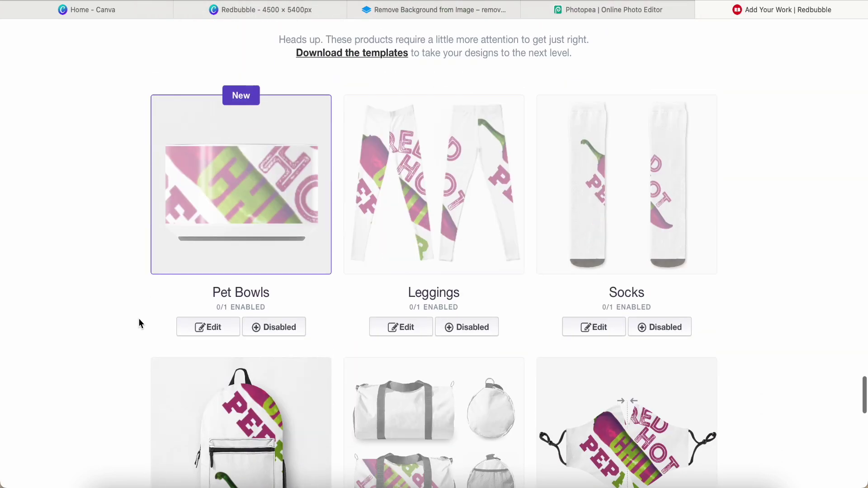
scroll(138, 323, down, 2)
scroll(139, 324, down, 6)
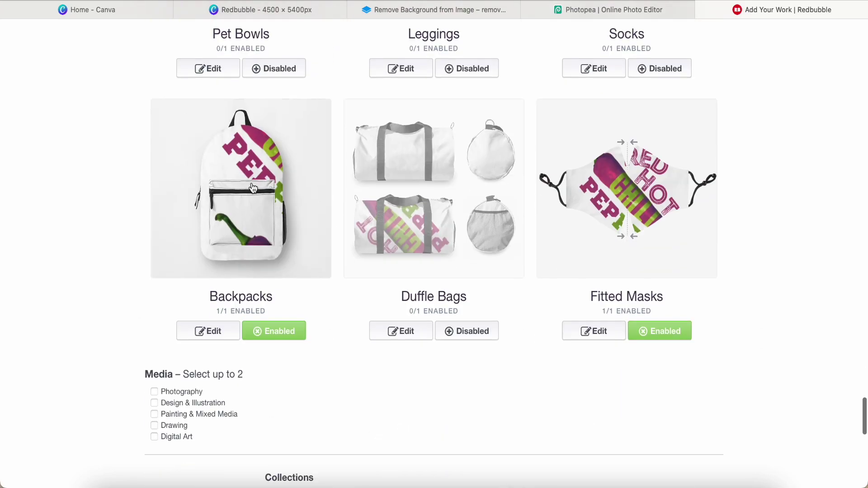
Open the Backpacks design editor from the product grid
click(208, 333)
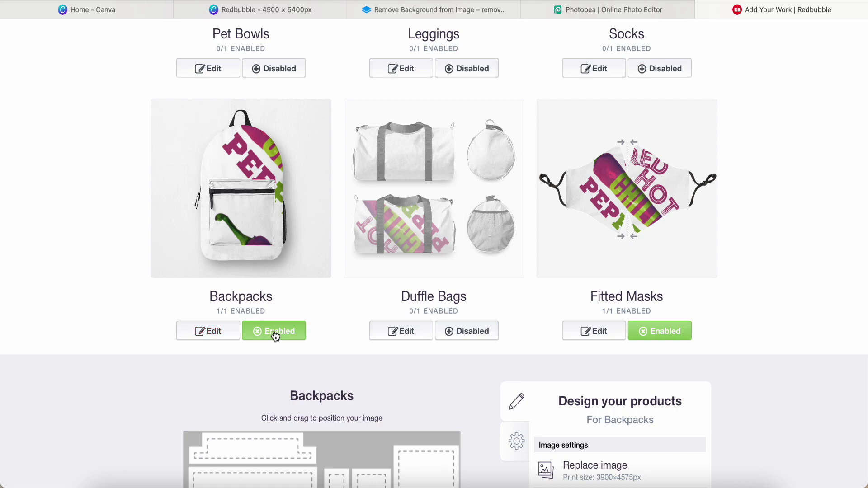
scroll(272, 333, down, 8)
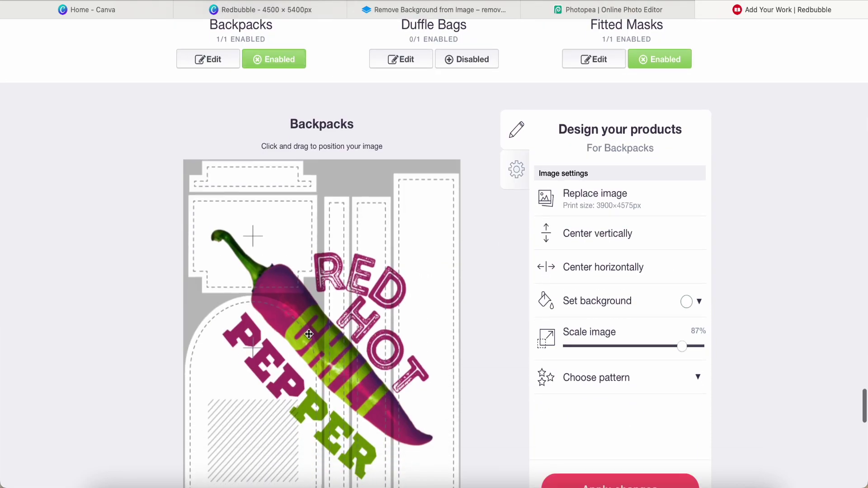
scroll(311, 342, up, 2)
scroll(308, 337, up, 3)
scroll(308, 332, down, 3)
scroll(309, 334, down, 3)
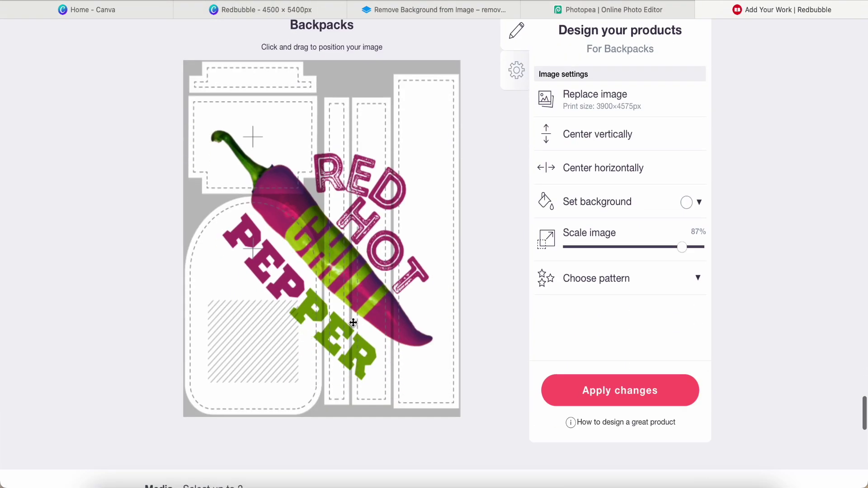
Tile the backpack design at 20% scale in a regular grid, shifted slightly down
drag(682, 248, 597, 256)
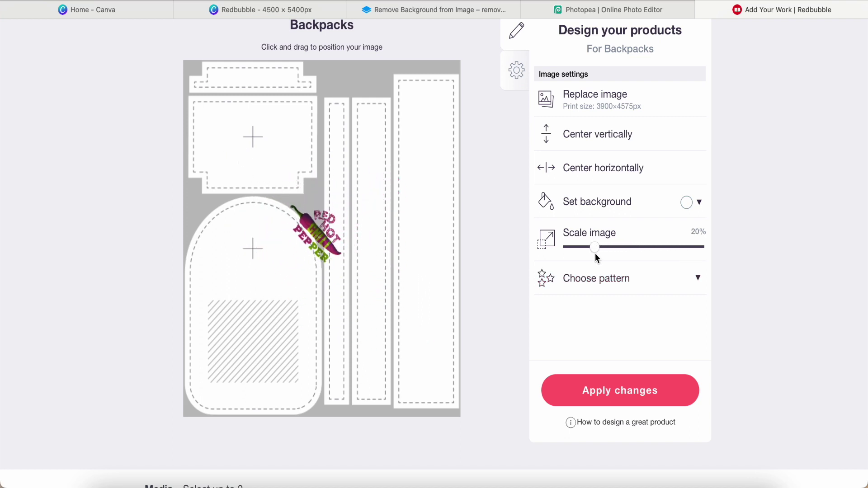
click(698, 279)
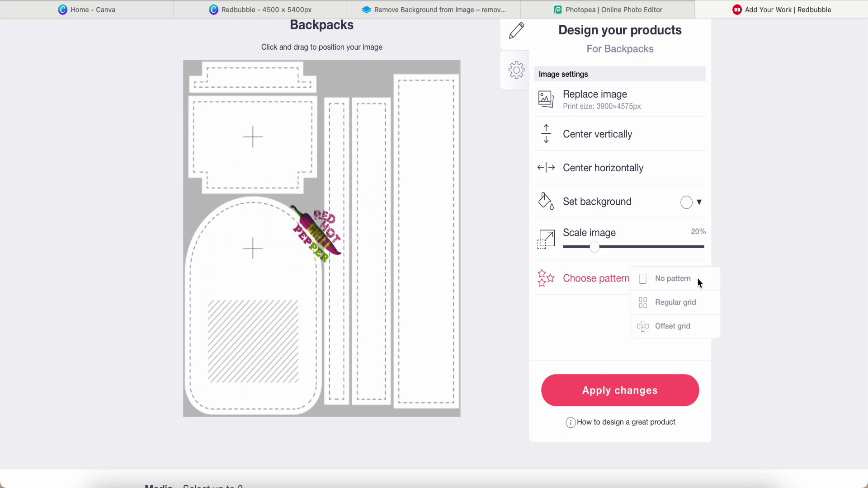
click(664, 316)
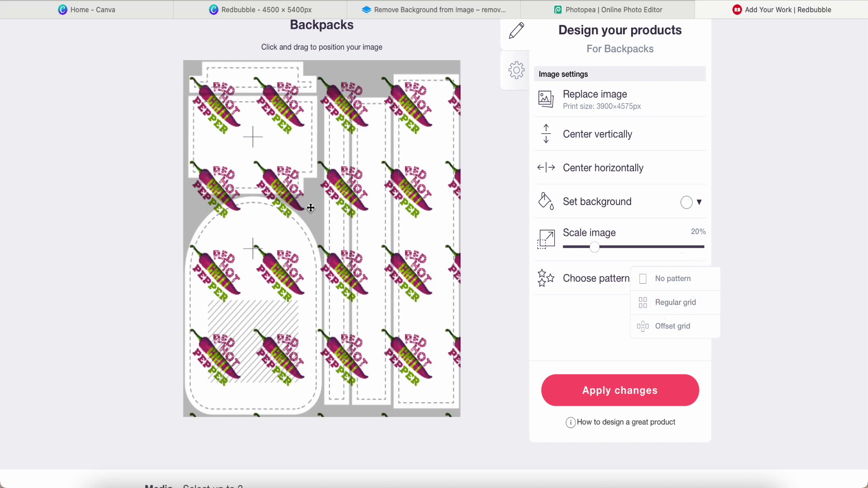
drag(311, 208, 313, 237)
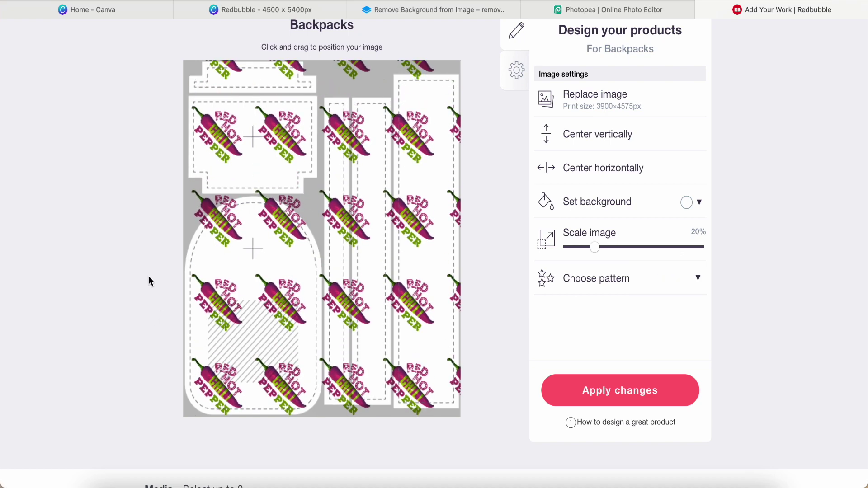
scroll(130, 279, up, 5)
scroll(130, 279, up, 1)
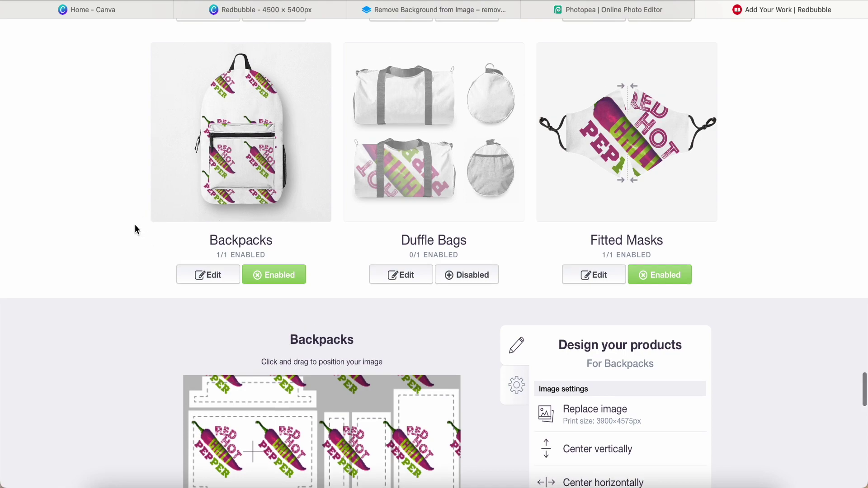
scroll(135, 229, down, 7)
scroll(135, 229, down, 2)
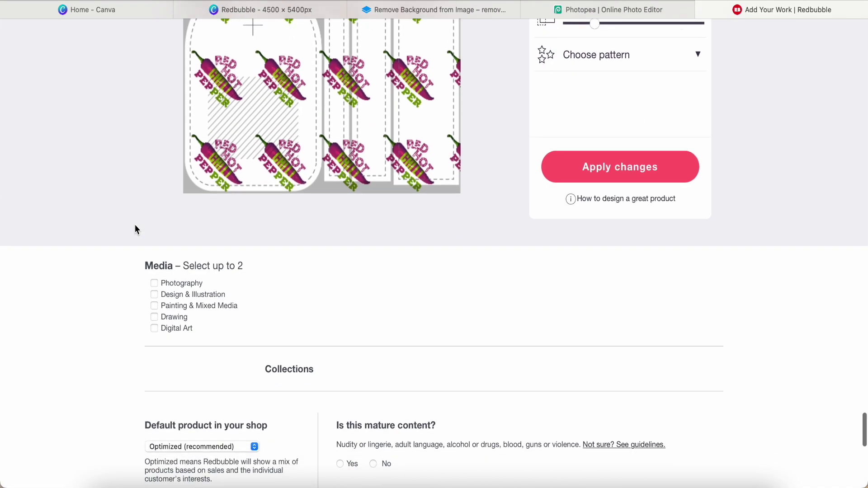
Tick Design & Illustration and Digital Art as media and confirm the selling rights
click(155, 295)
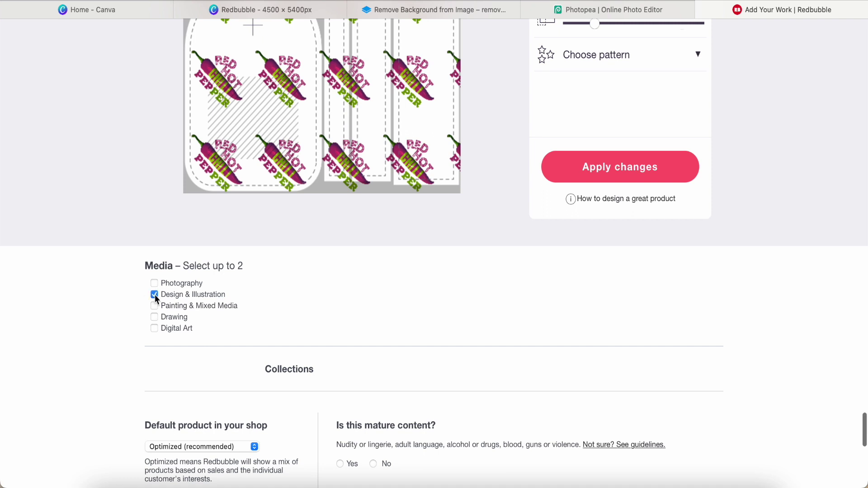
click(155, 330)
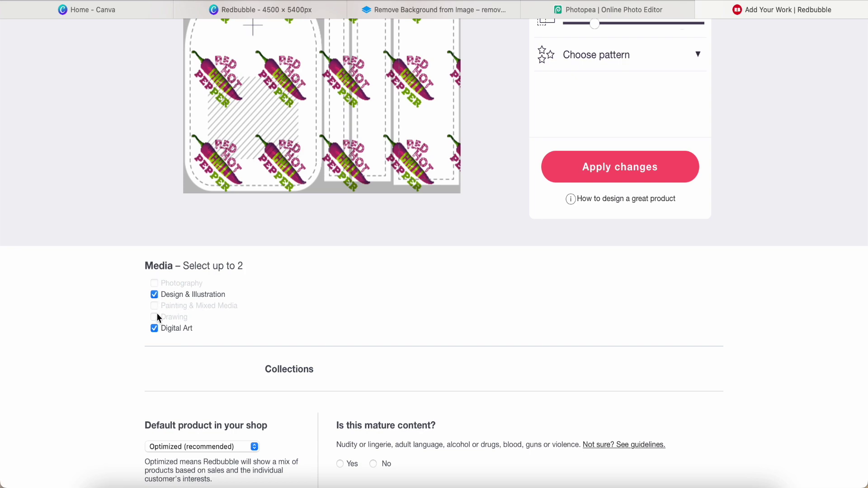
scroll(241, 325, down, 1)
scroll(304, 331, down, 4)
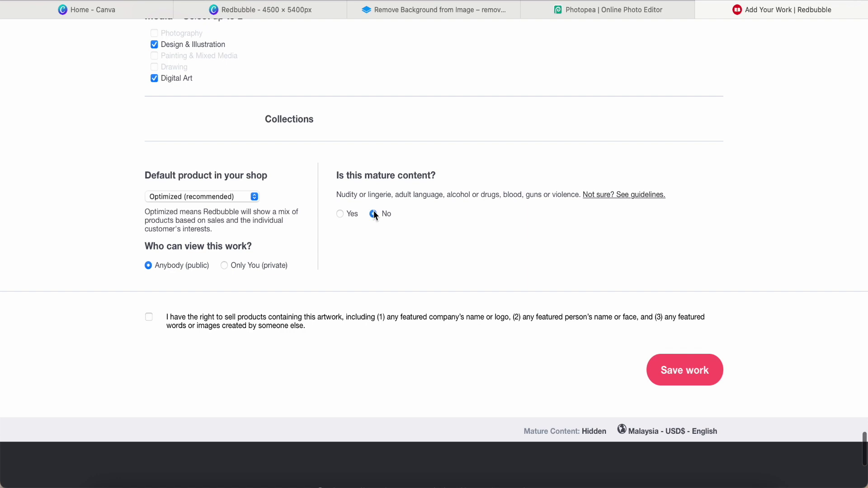
click(149, 319)
scroll(505, 332, up, 5)
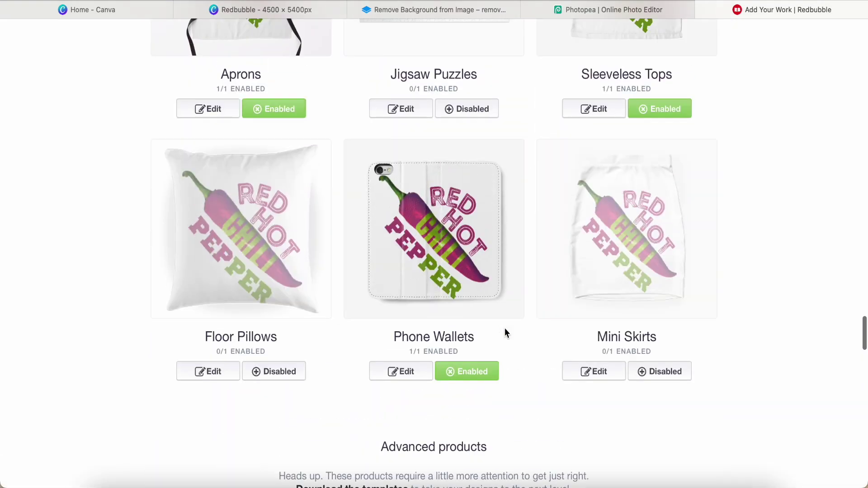
scroll(504, 332, up, 5)
scroll(505, 333, up, 5)
scroll(505, 333, up, 5)
scroll(505, 332, up, 5)
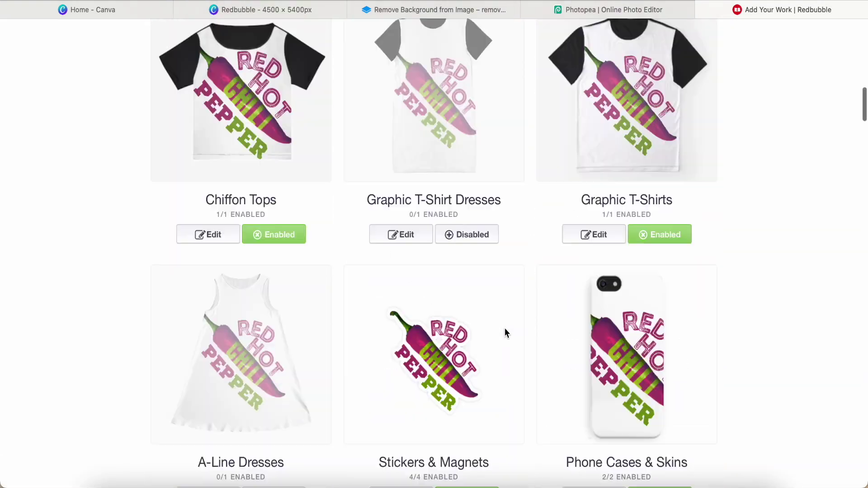
scroll(505, 333, up, 5)
scroll(504, 332, up, 5)
scroll(505, 332, down, 2)
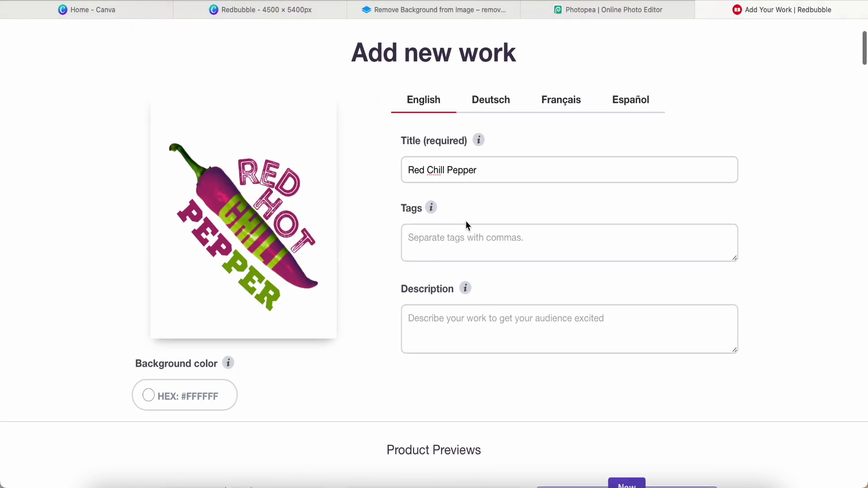